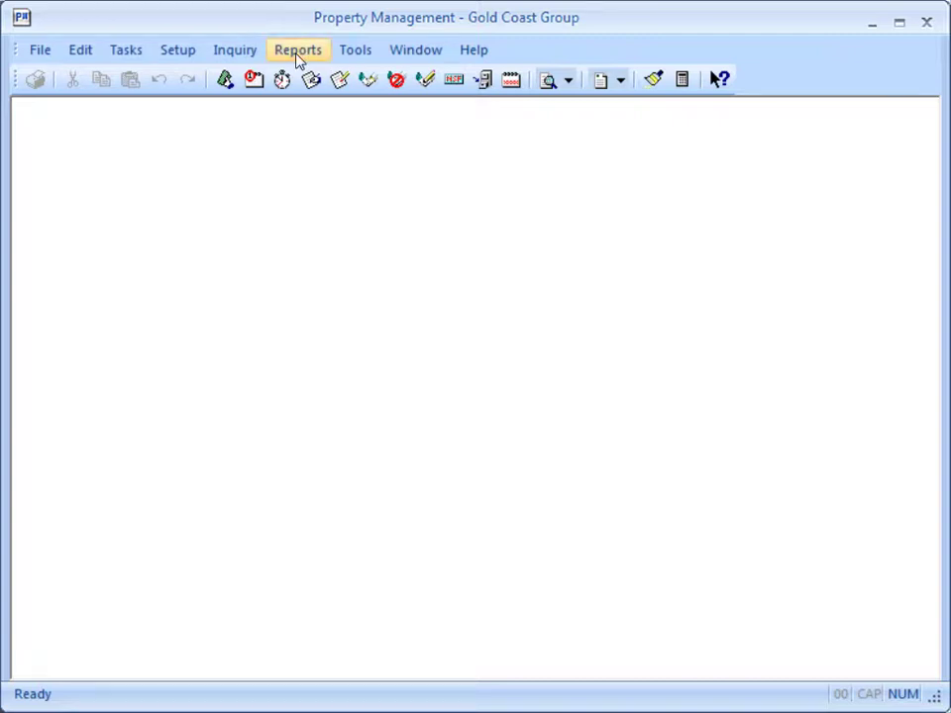
Step: Set up the Lease Deposits report for 1-01-2019 to 12-31-2019, including historical leases and zero balance deposits
left_click(297, 55)
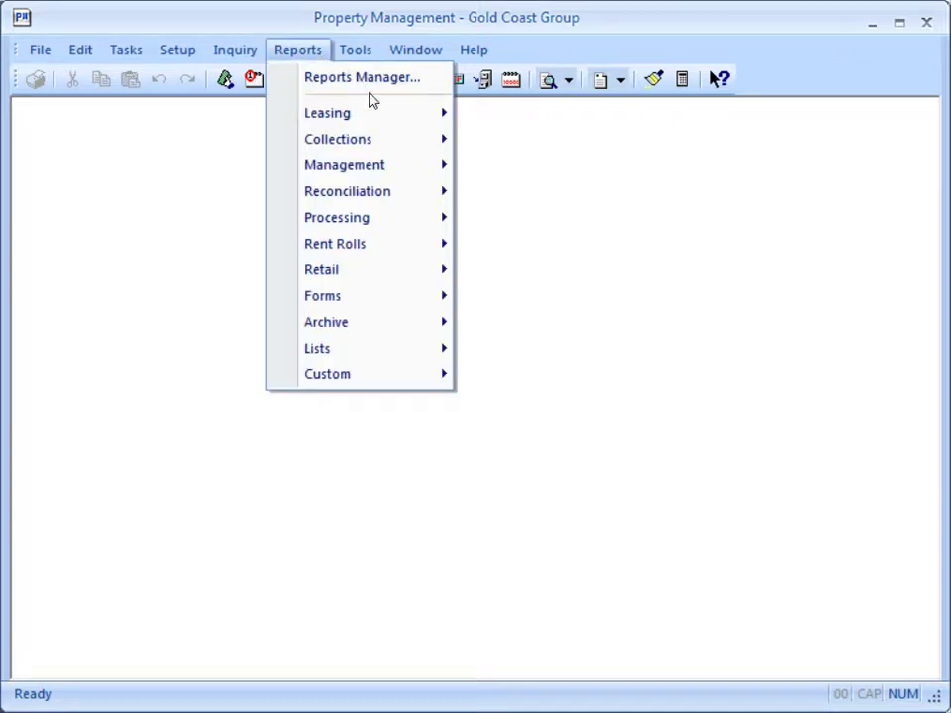
mouse_move(390, 199)
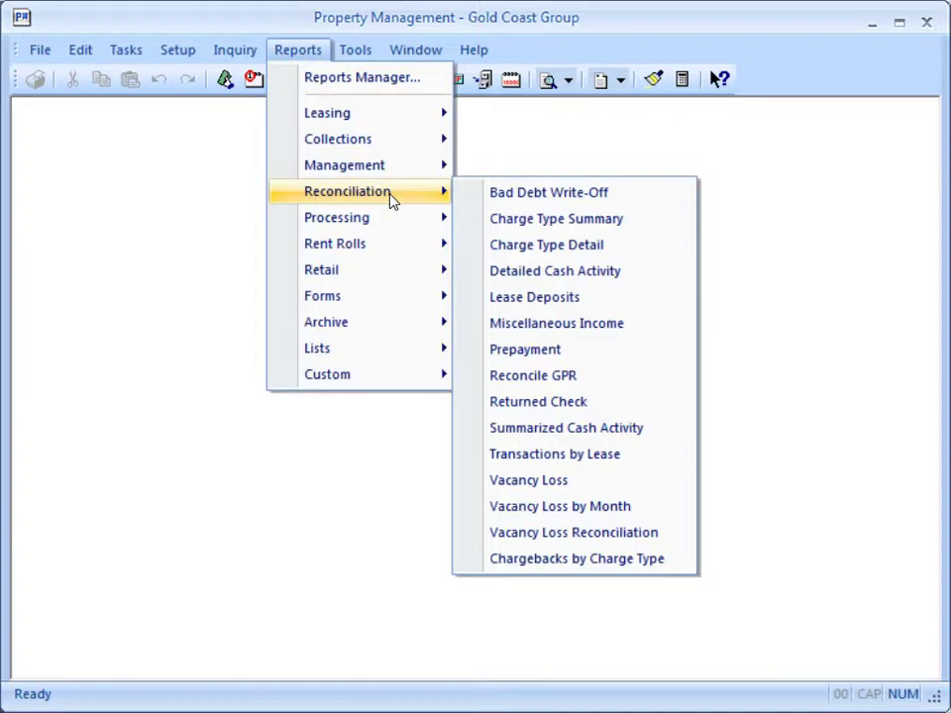
left_click(482, 301)
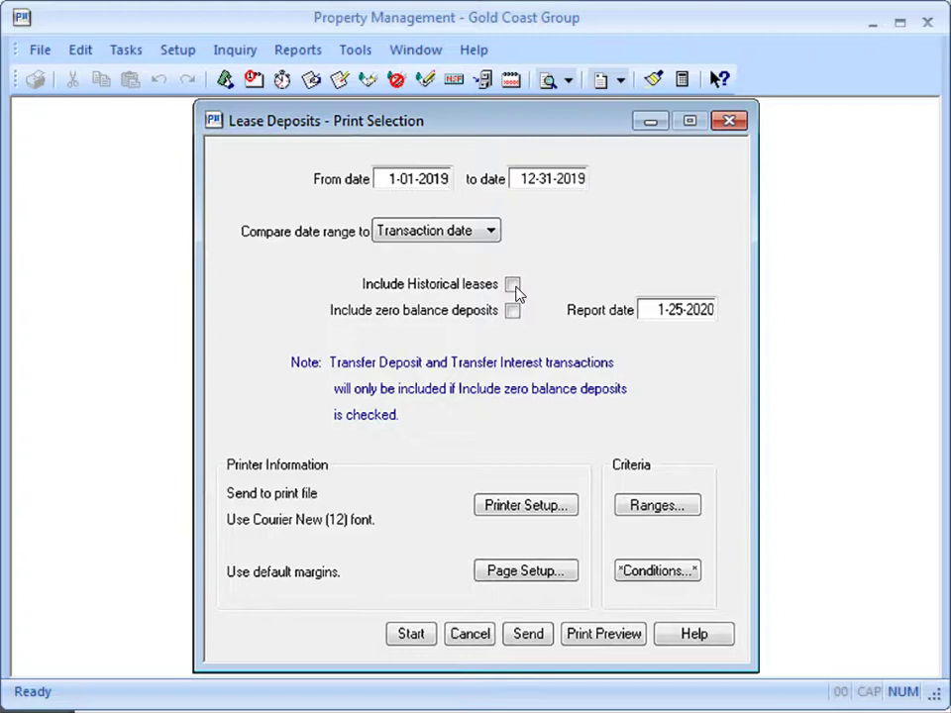
left_click(512, 285)
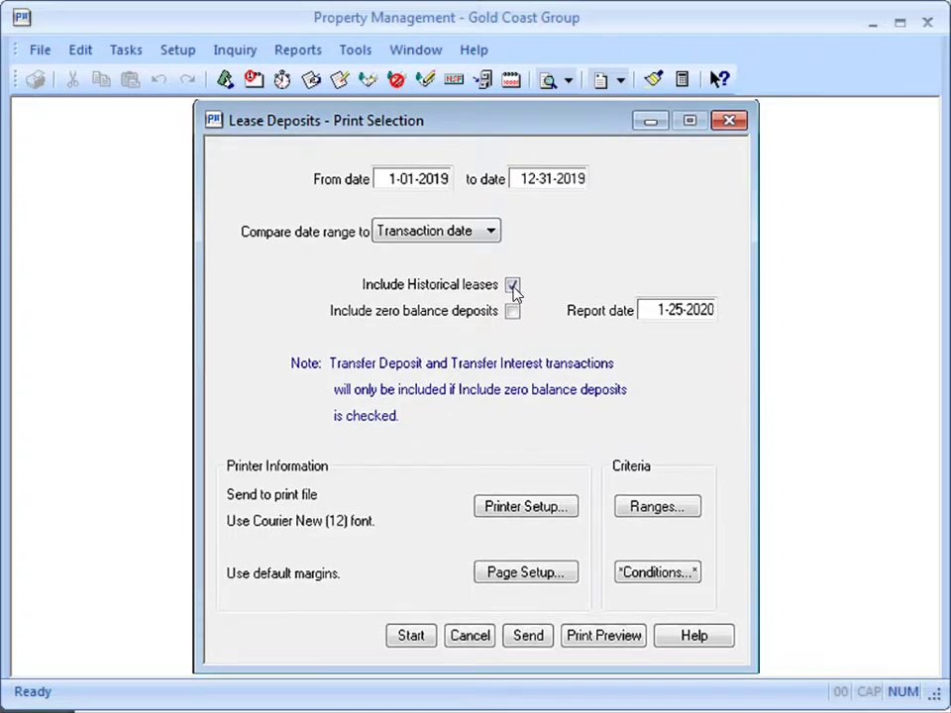
left_click(511, 312)
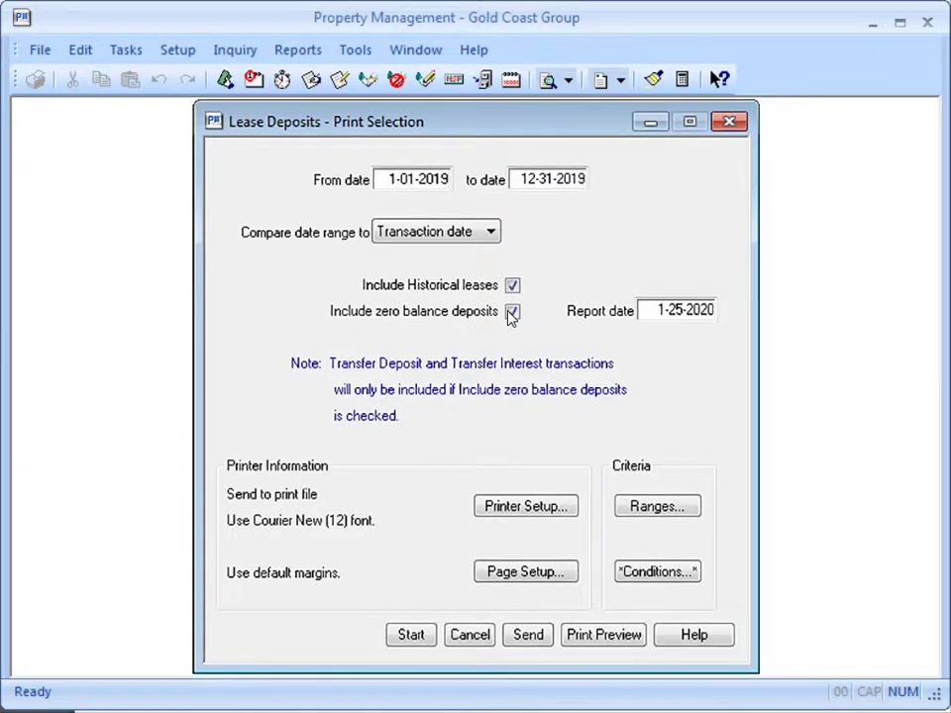
Step: Preview the 2019 Lease Deposits report, check Interest Paid YTD, then close the preview
left_click(421, 635)
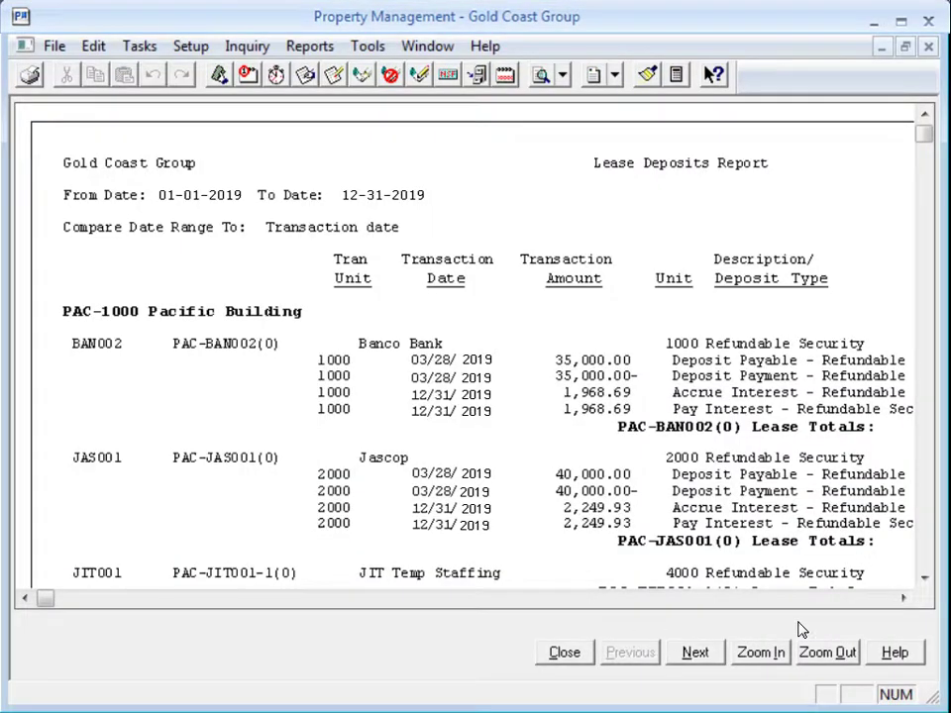
left_click(870, 599)
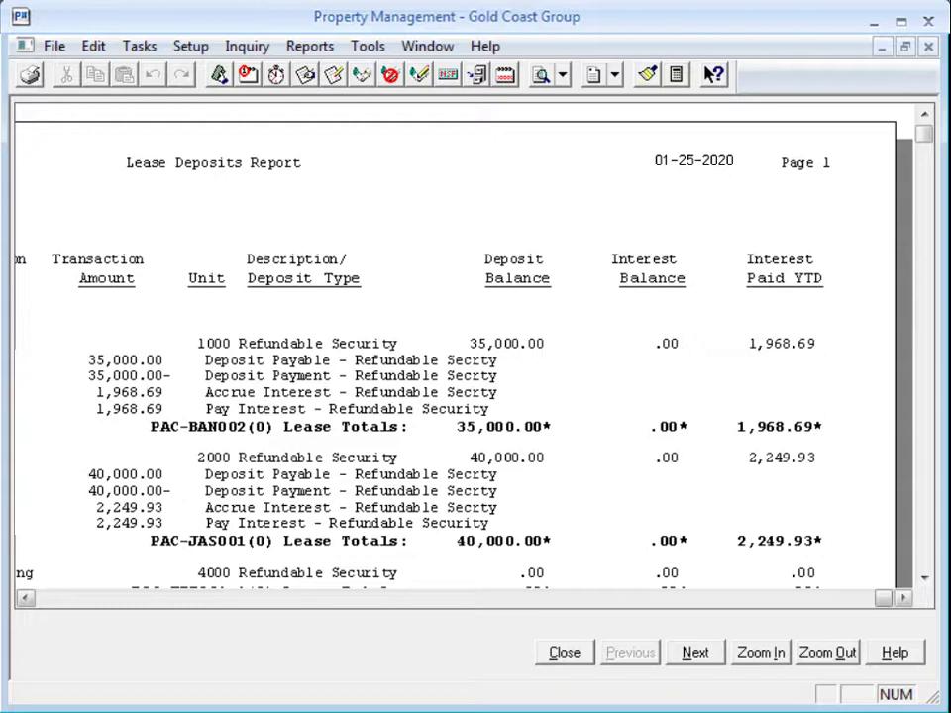
key("Escape")
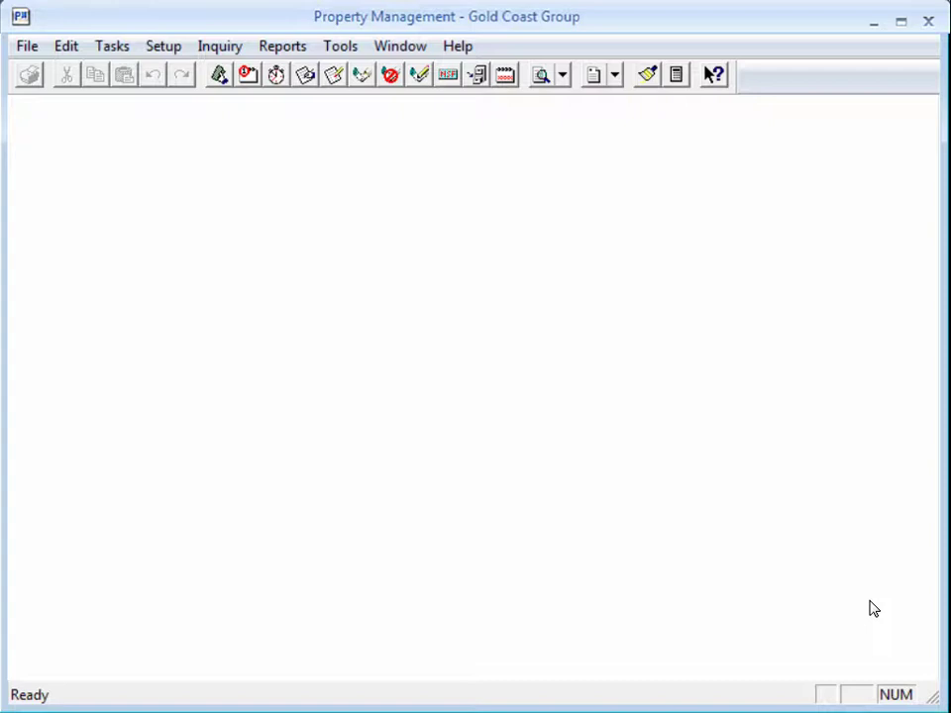
Step: Enable Audit setup activity and Print audit activity in Tools > Options, then save
left_click(352, 48)
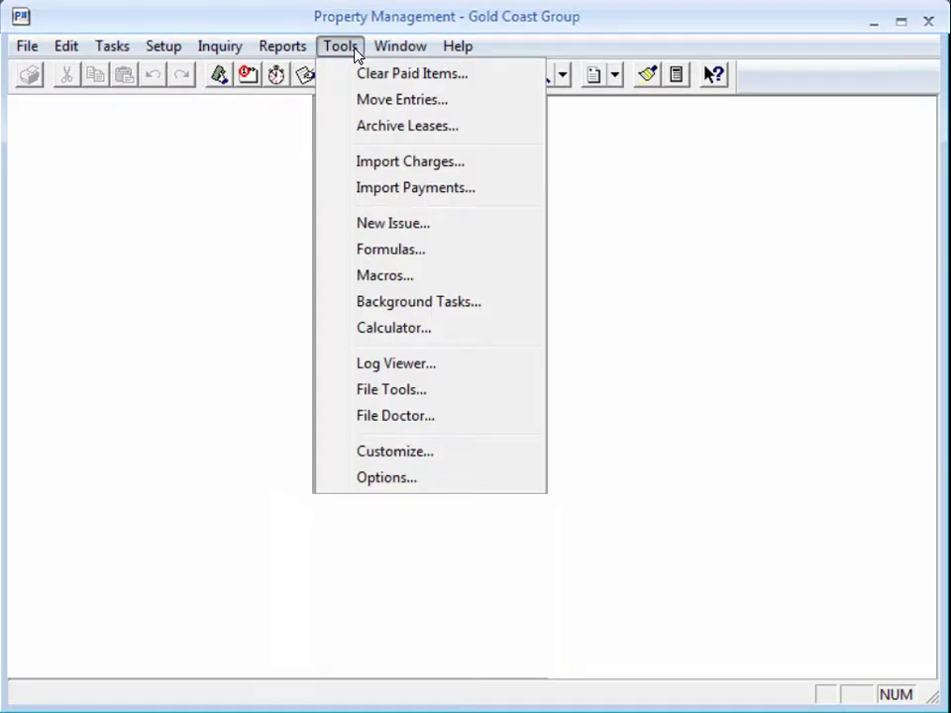
left_click(335, 484)
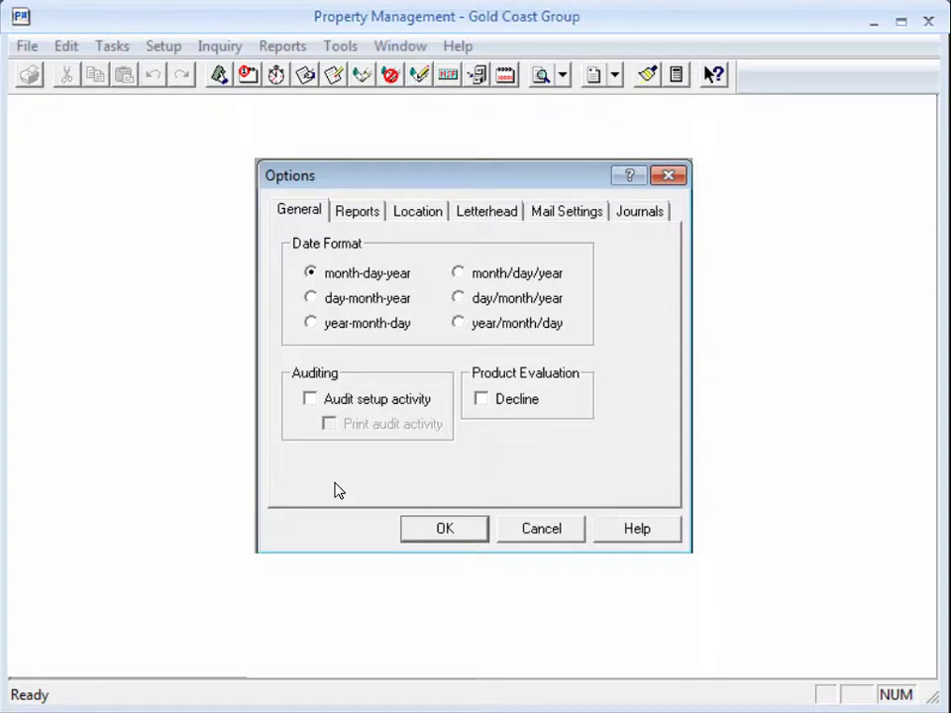
left_click(311, 402)
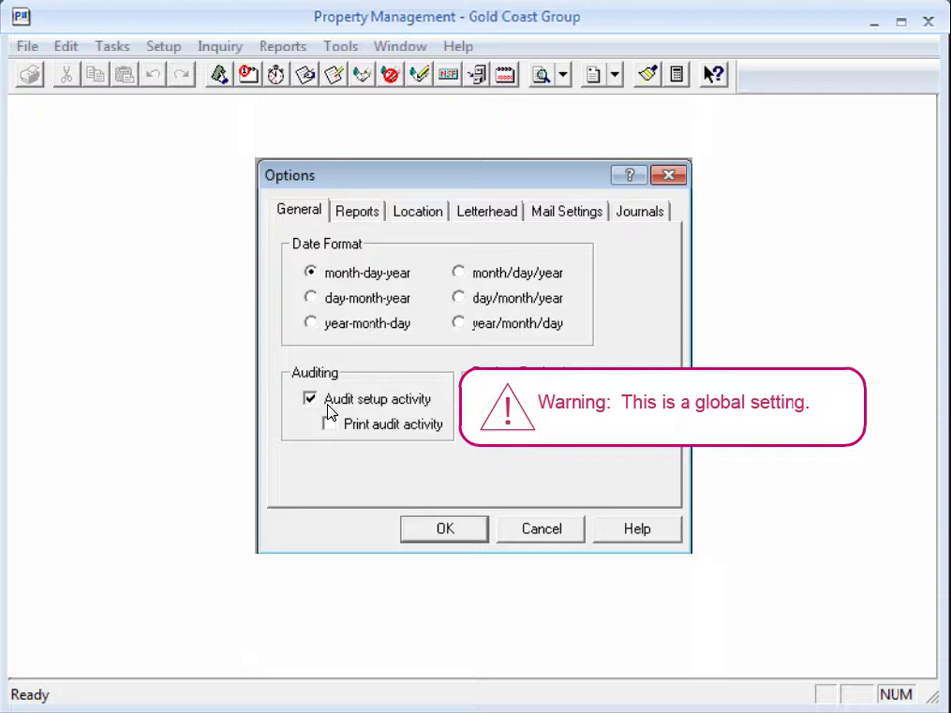
left_click(329, 414)
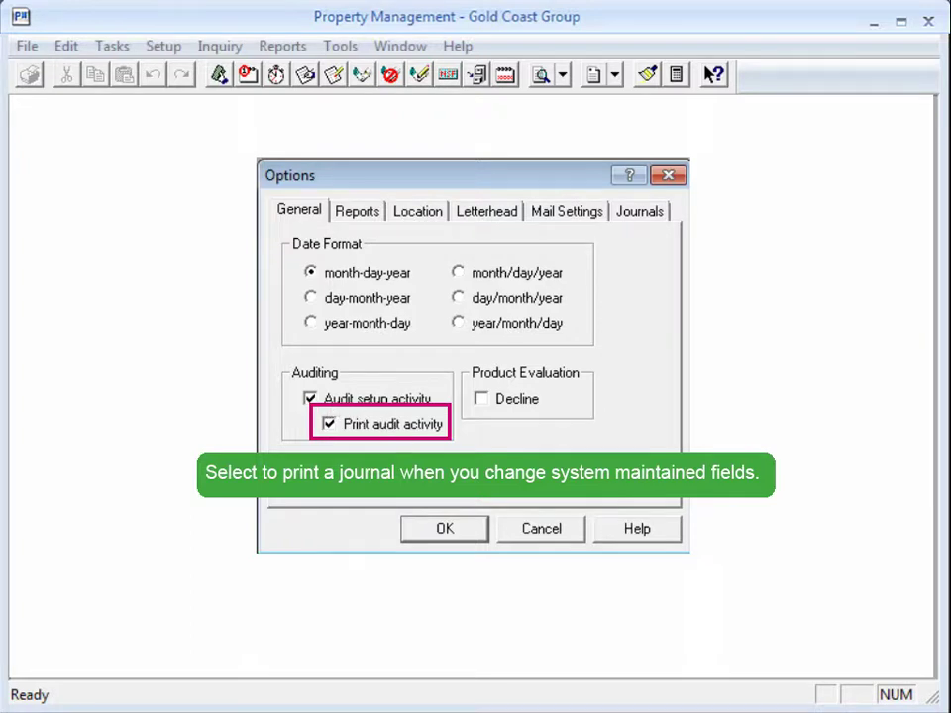
left_click(433, 530)
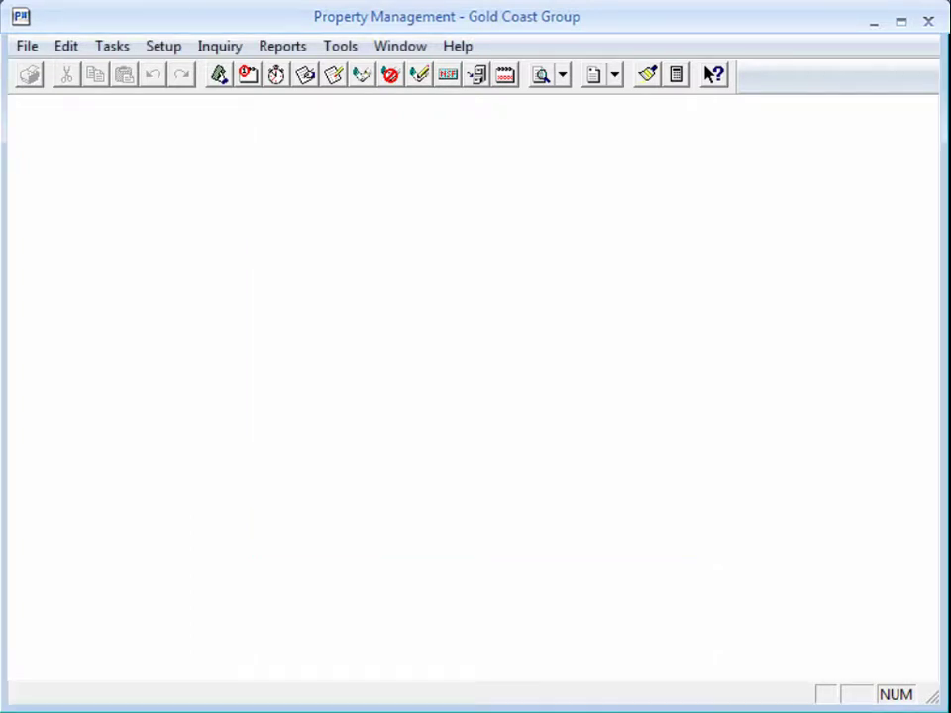
Step: Start Change Lease, get past the audit report, and enter lease PAC-BAN002(0)
left_click(103, 49)
mouse_move(238, 187)
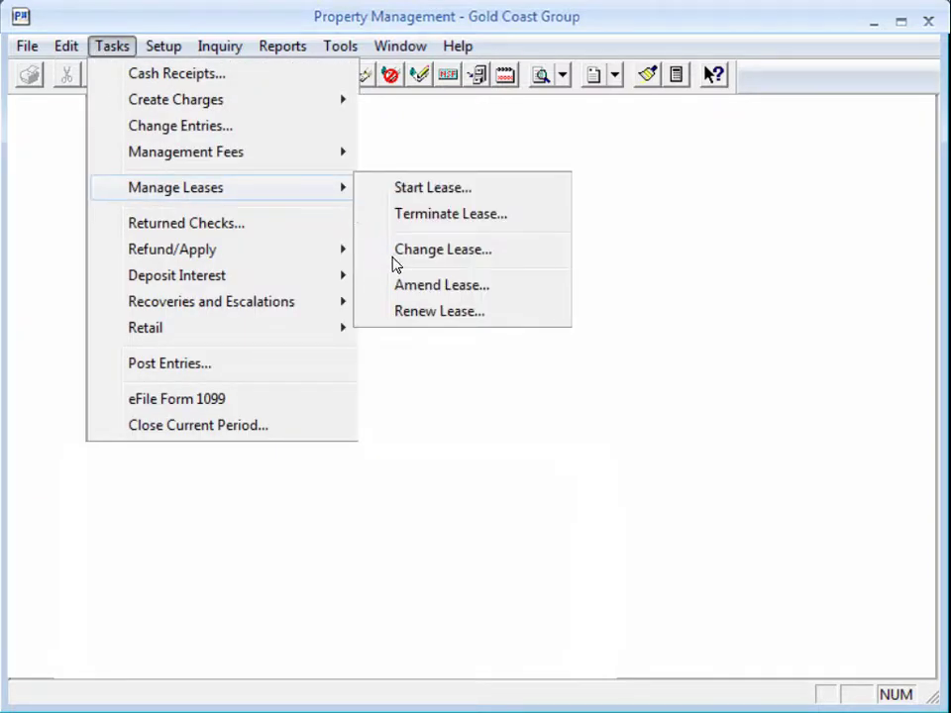
key("Return")
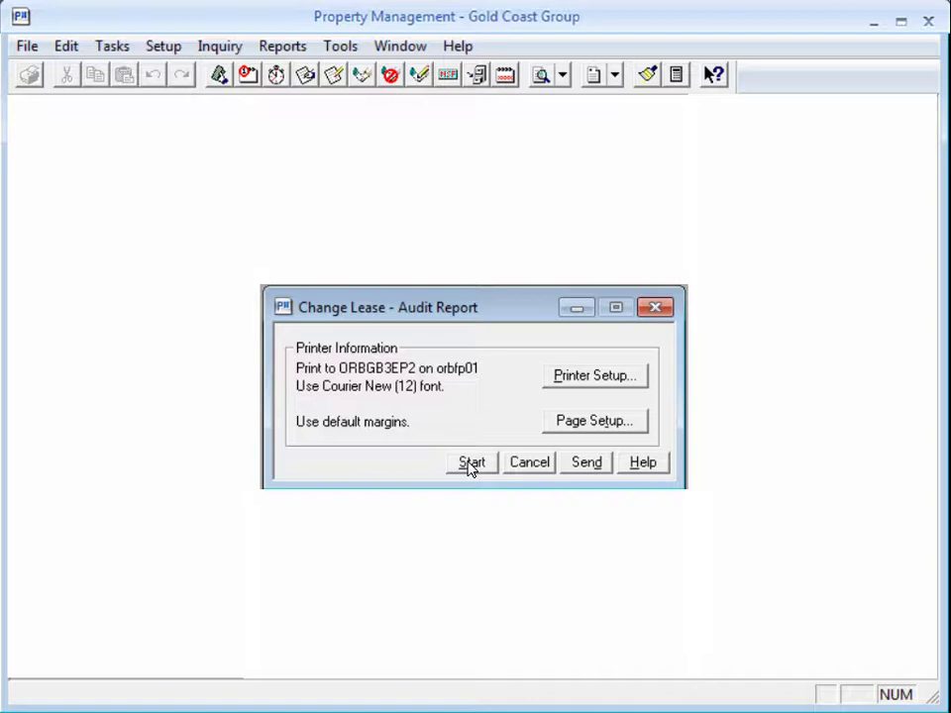
left_click(469, 463)
type("PAC-BAN002(0")
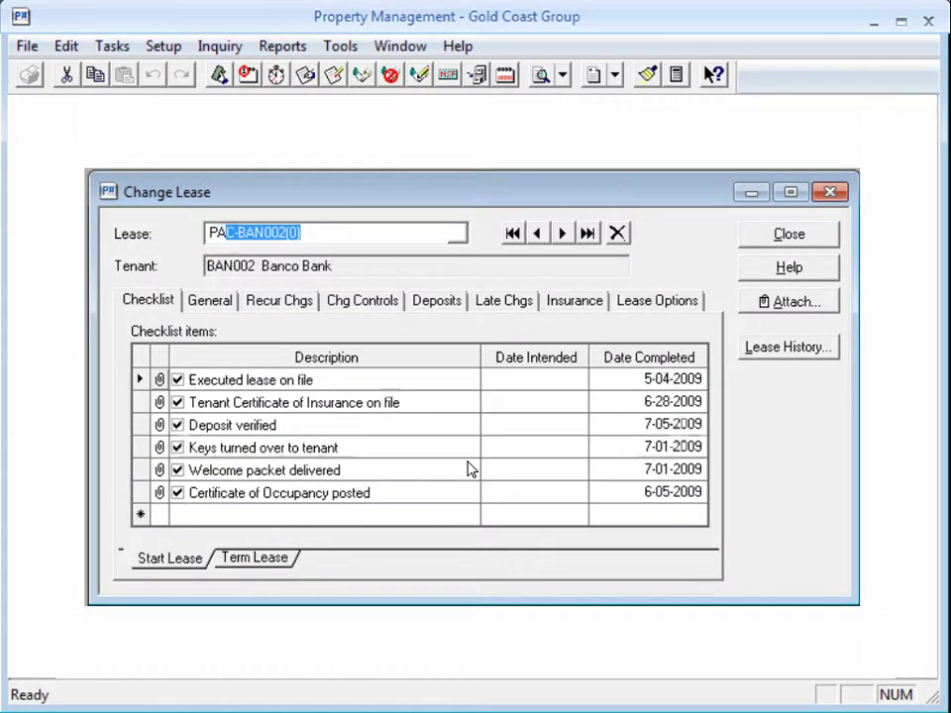
Step: Show the lease's Deposits tab and bring up its Interest Paid YTD of 1,968.69
left_click(444, 303)
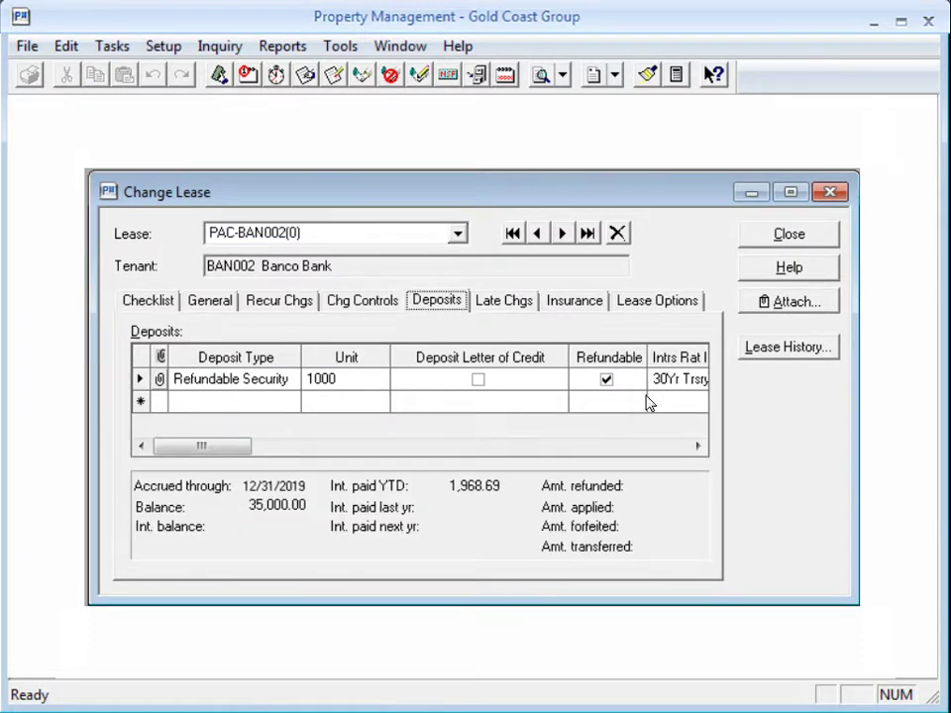
left_click(655, 455)
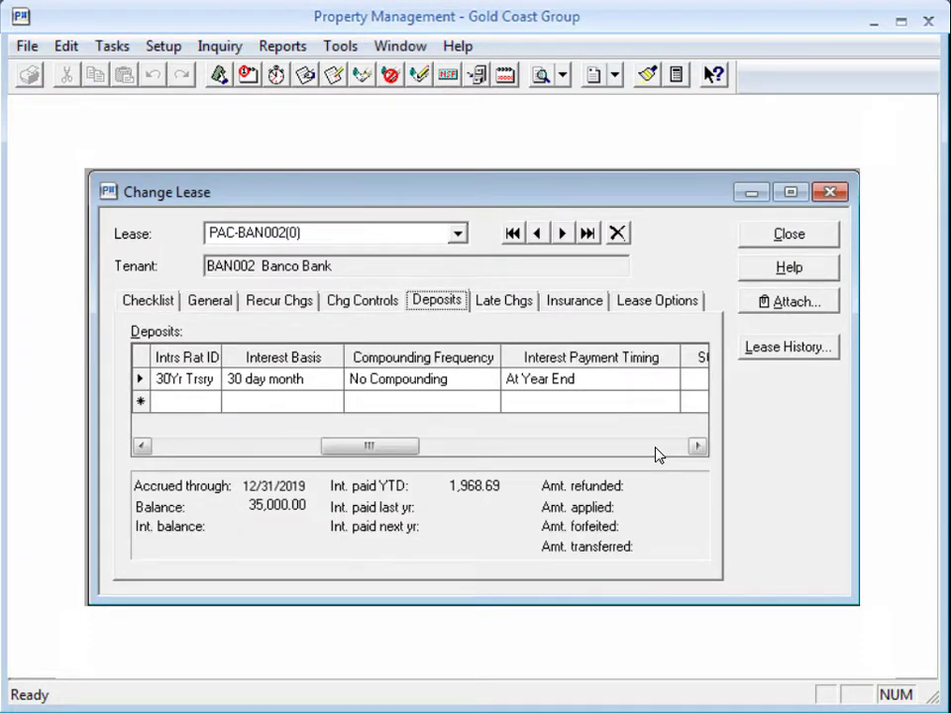
left_click(630, 444)
key("Tab")
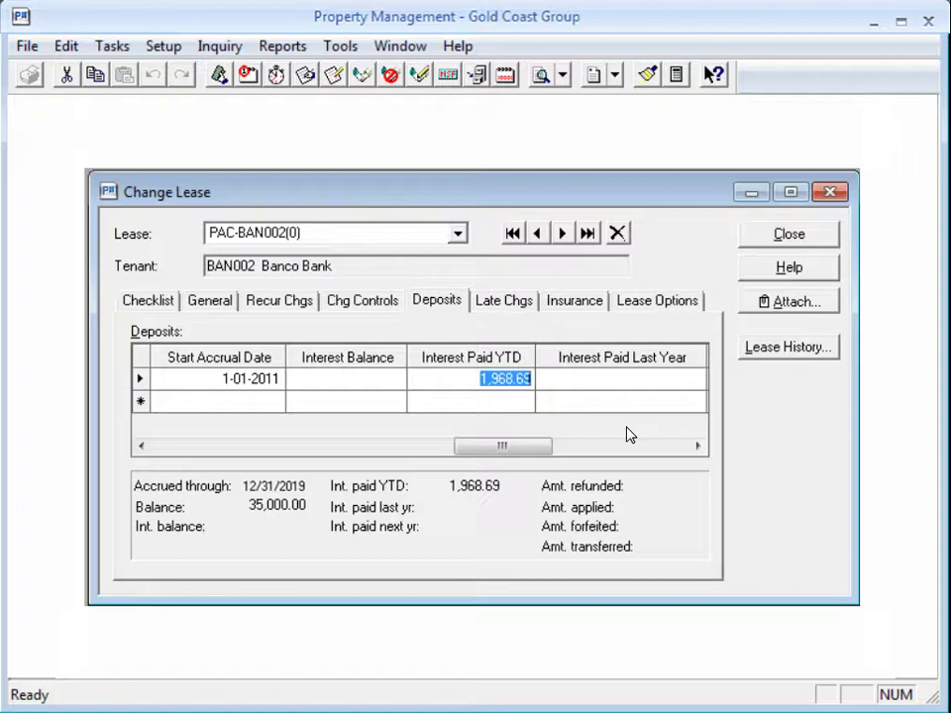
Step: Close the Banco Bank Change Lease window
left_click(795, 240)
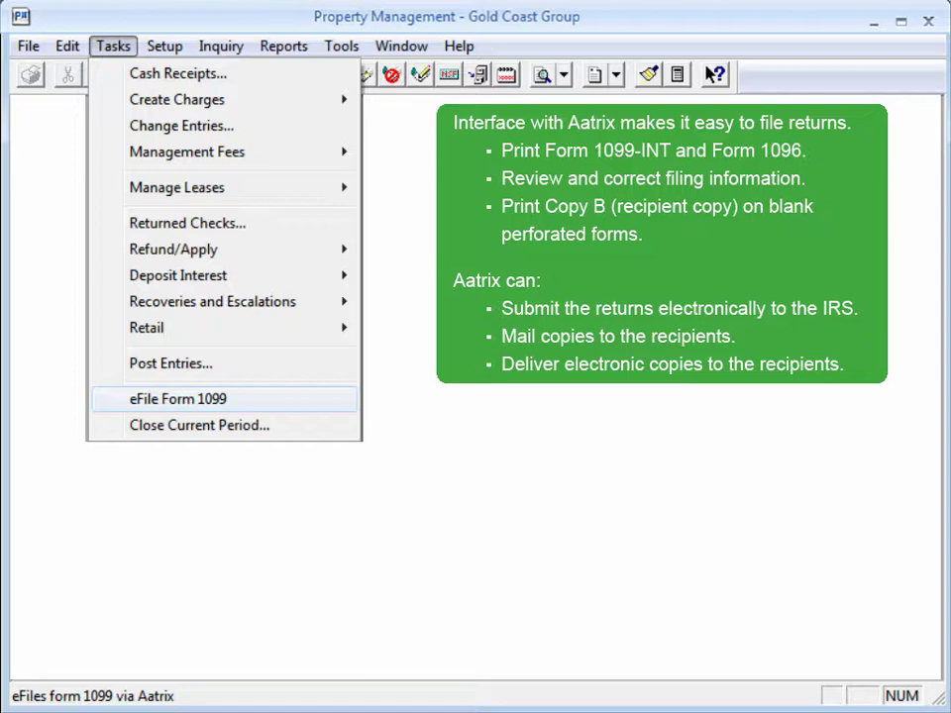
Step: Launch the Form 1099 e-filing wizard and select properties GAT-2000 and ROS-1000
key("Return")
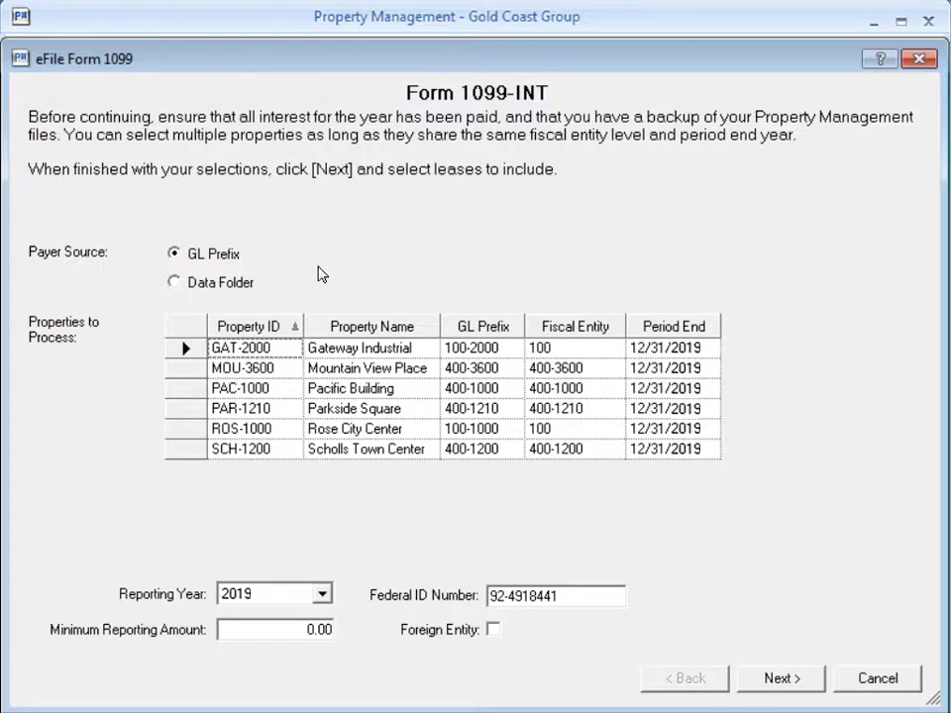
left_click(184, 353)
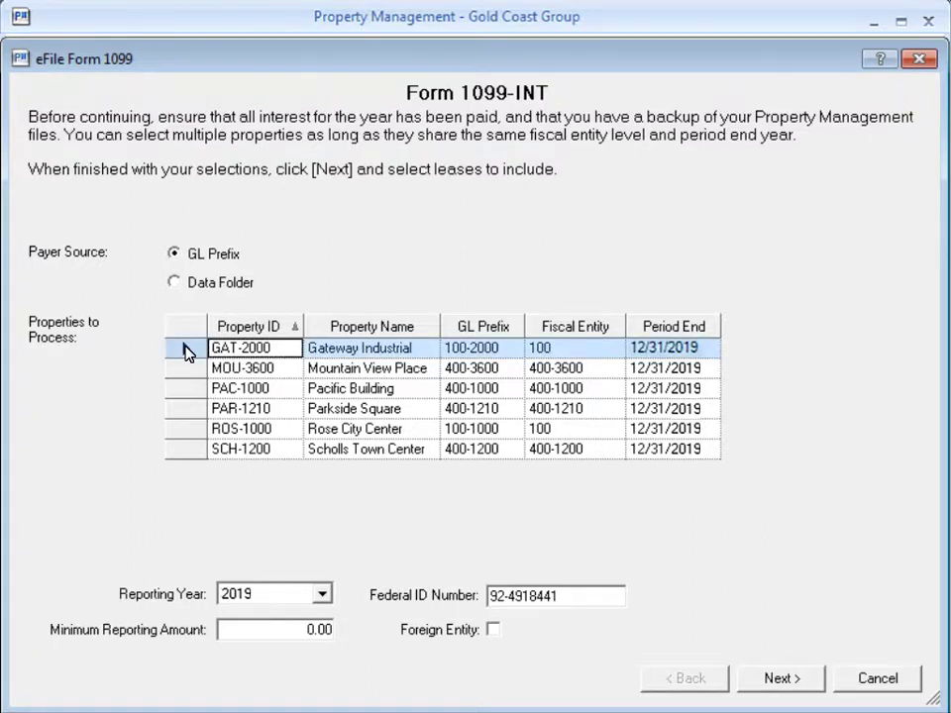
left_click(190, 432, "ctrl")
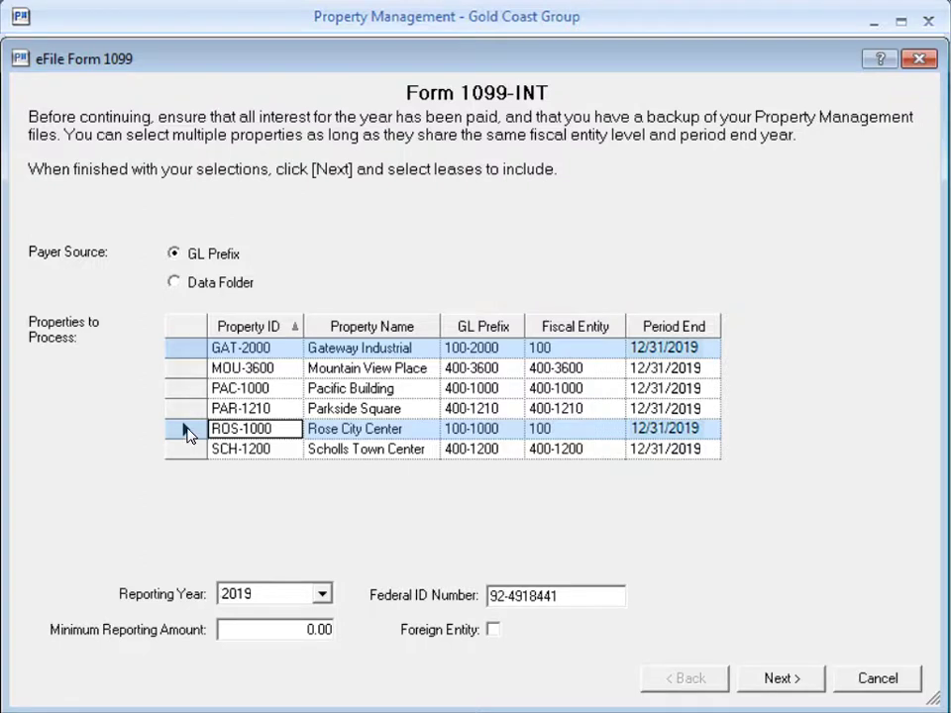
Step: Keep the GL Prefix payer source and process only the Pacific Building property instead
left_click(175, 283)
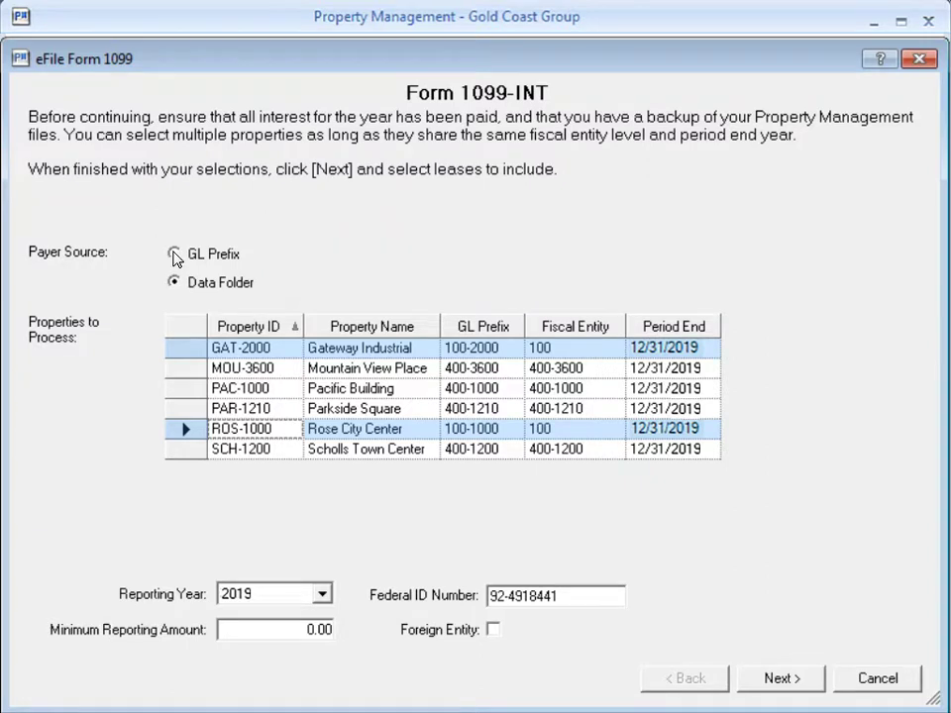
left_click(179, 256)
left_click(210, 352)
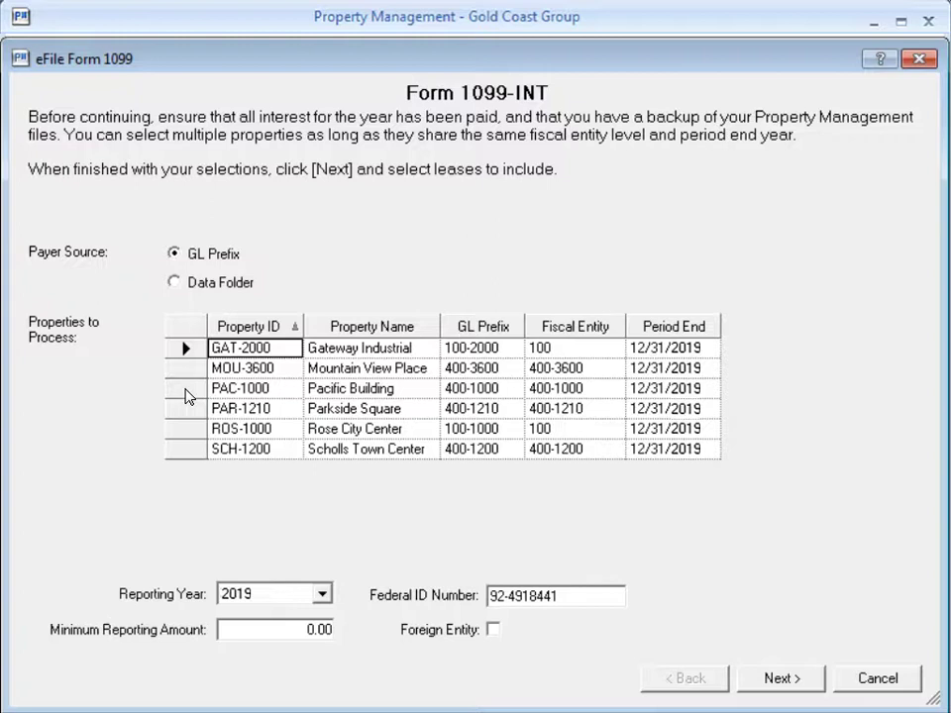
left_click(186, 393)
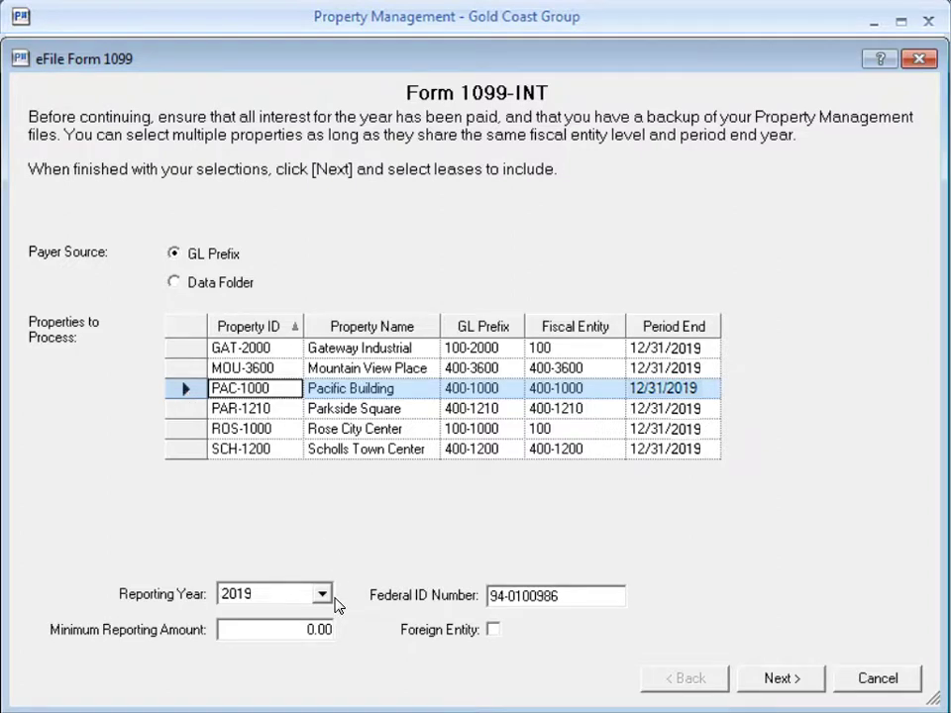
key("Tab")
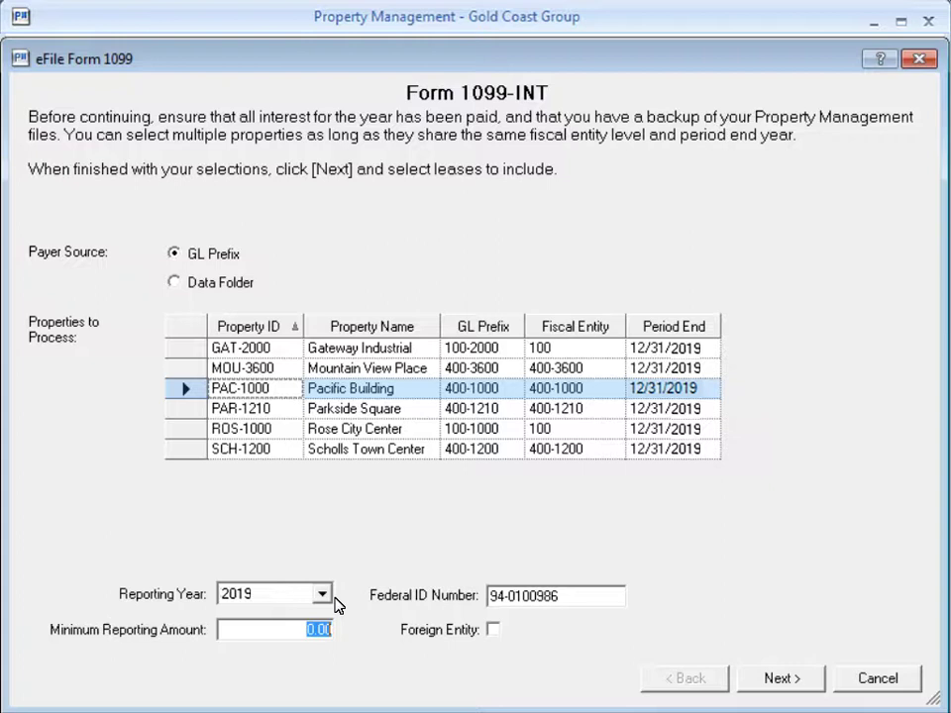
Step: Set a 600.00 minimum, then exclude leases PAC-NOR001, PAC-SMI001 and PAC-SPE001
type("600.00")
left_click(798, 681)
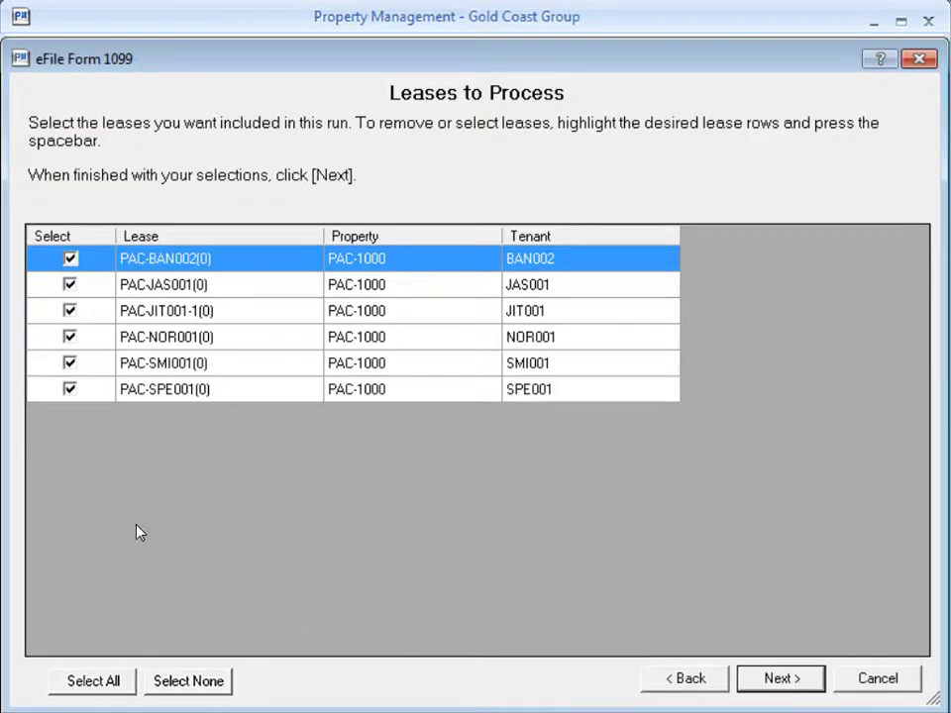
left_click(90, 394)
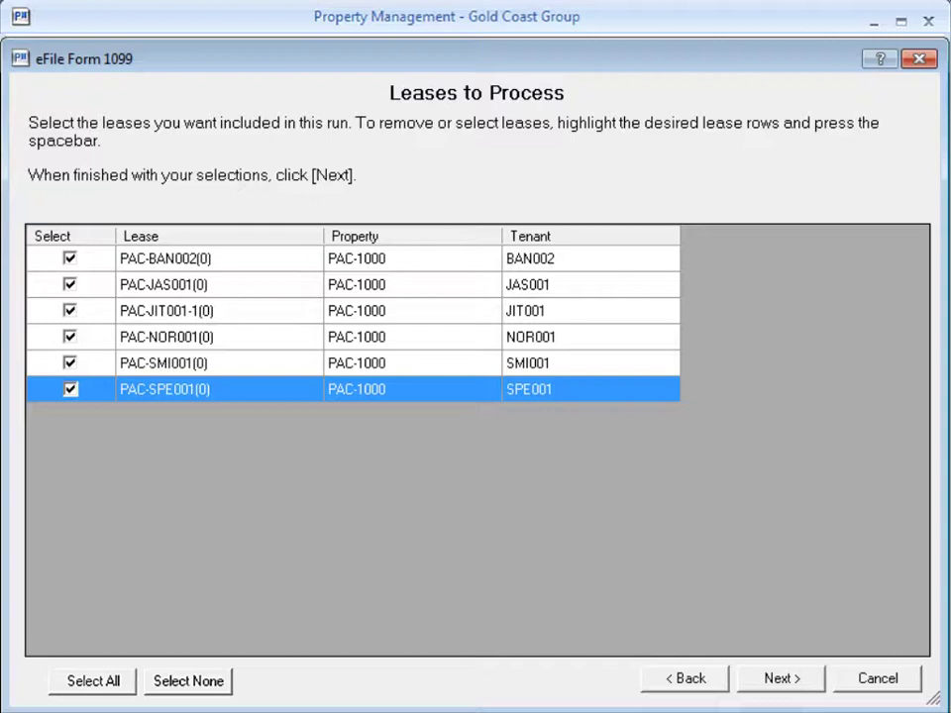
key("shift+Up")
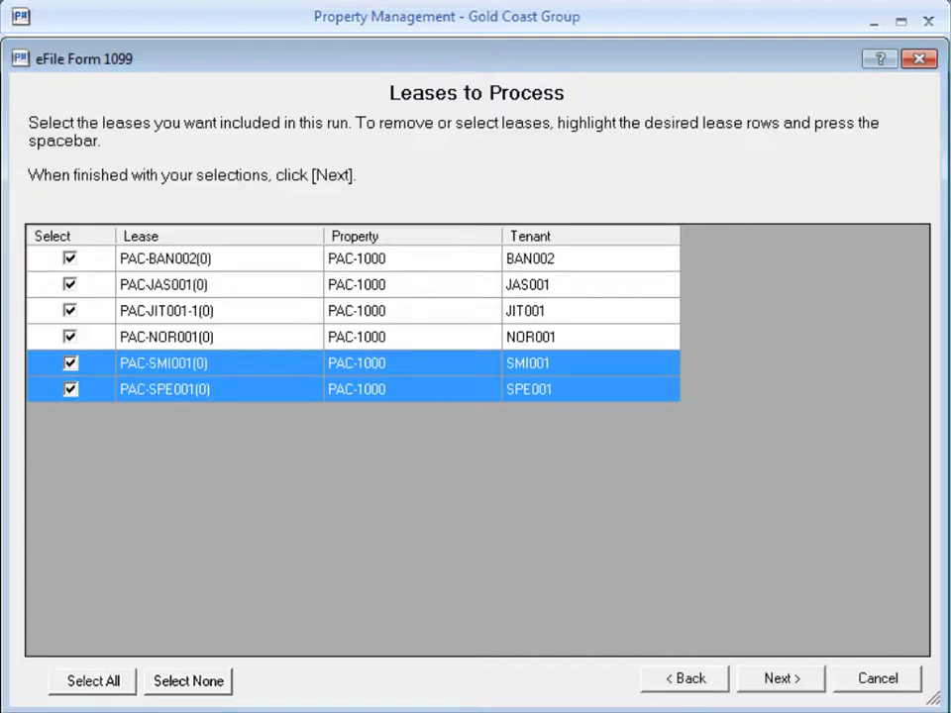
key("shift+Up")
key("space")
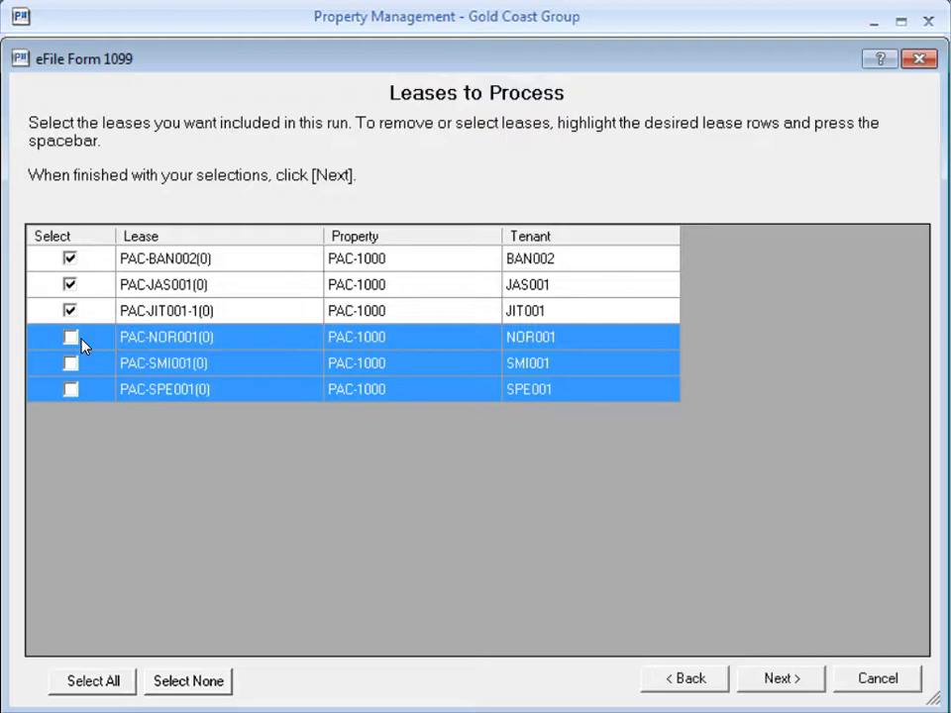
Step: Accept the lease choices, start processing without a test drive, and accept the payer TIN
left_click(807, 684)
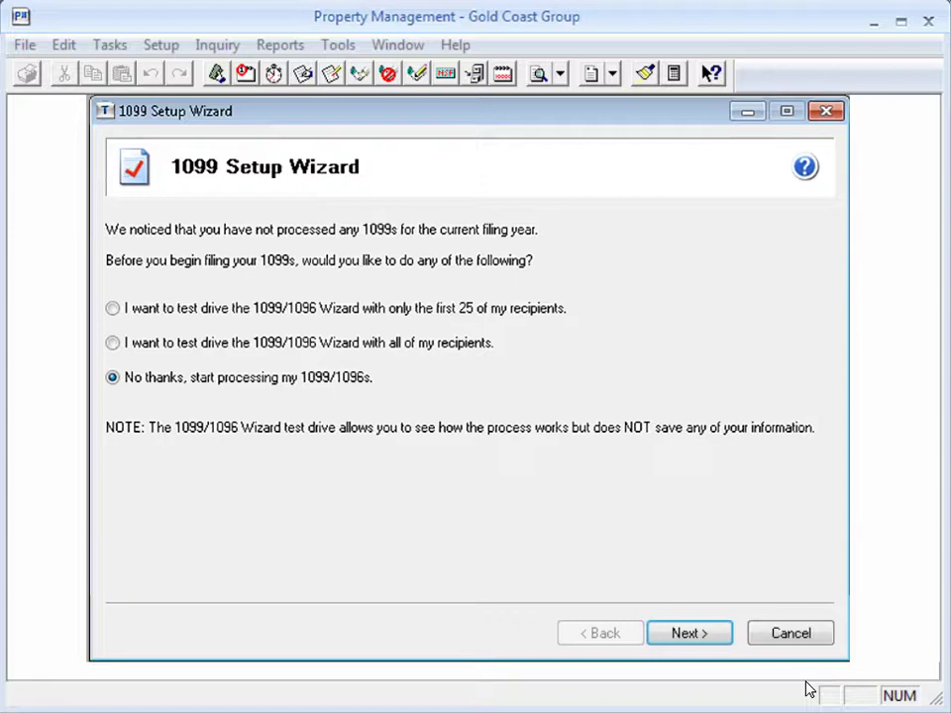
left_click(699, 634)
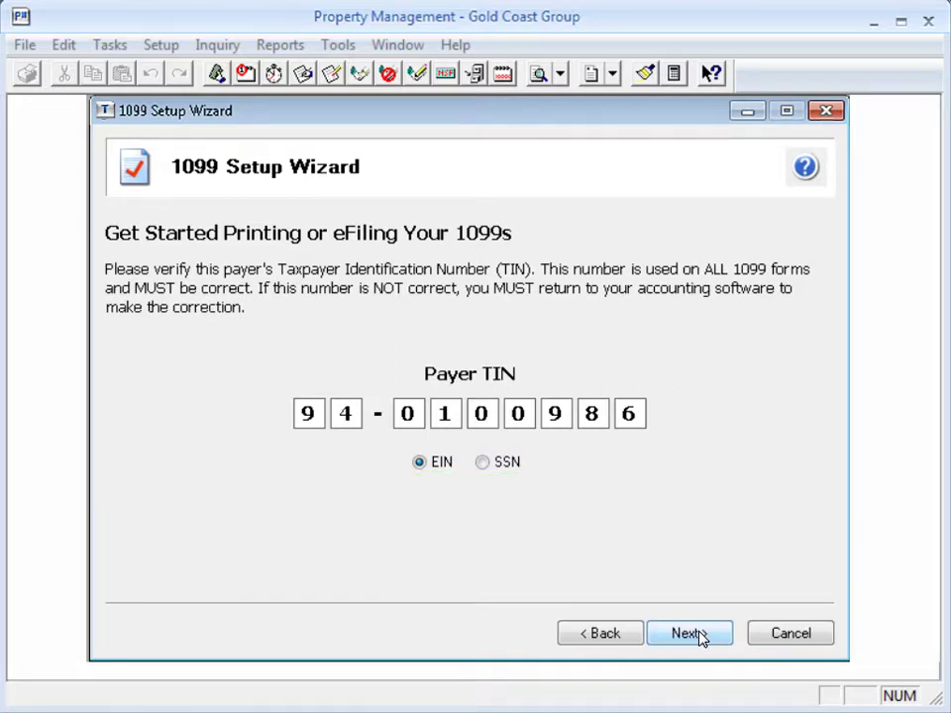
left_click(699, 637)
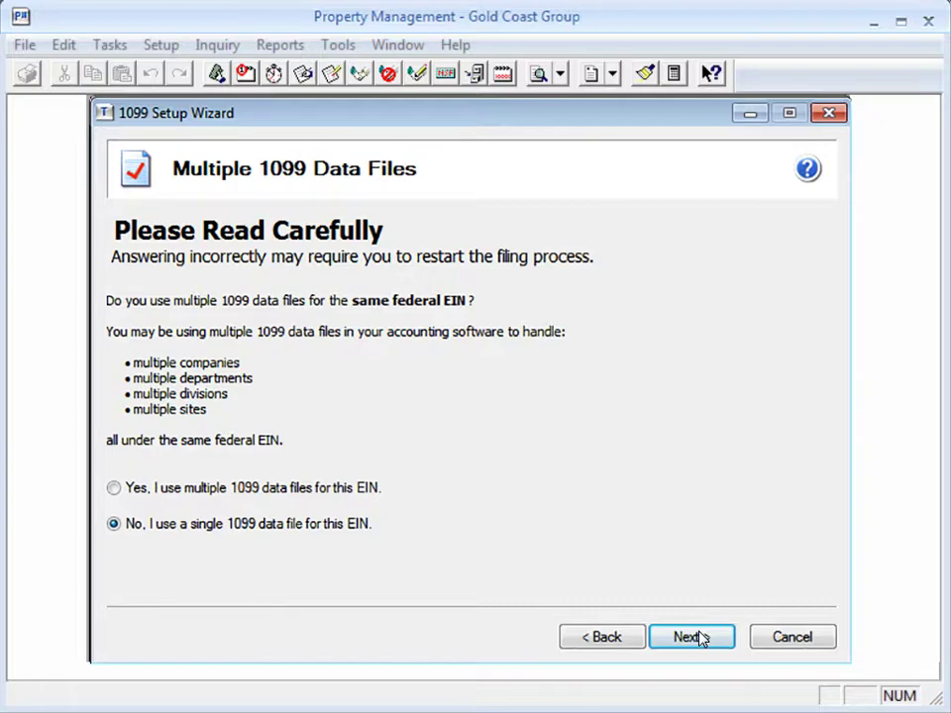
Step: Confirm a single 1099 data file and accept the payer information
left_click(690, 637)
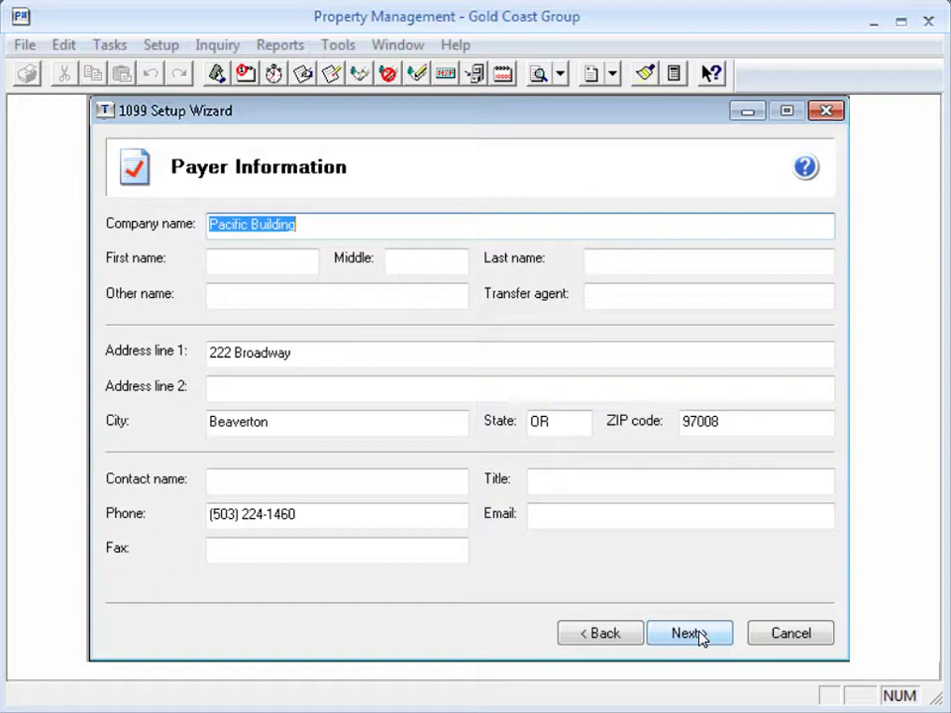
left_click(700, 637)
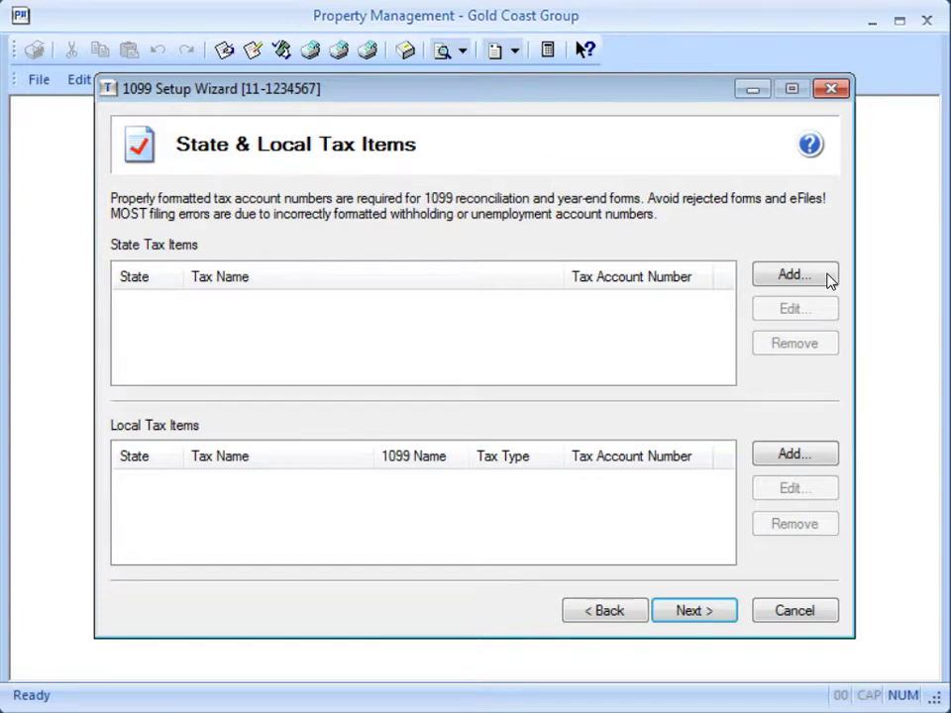
Step: Add an OR (Oregon) State Withholding tax item with its tax account number
left_click(792, 275)
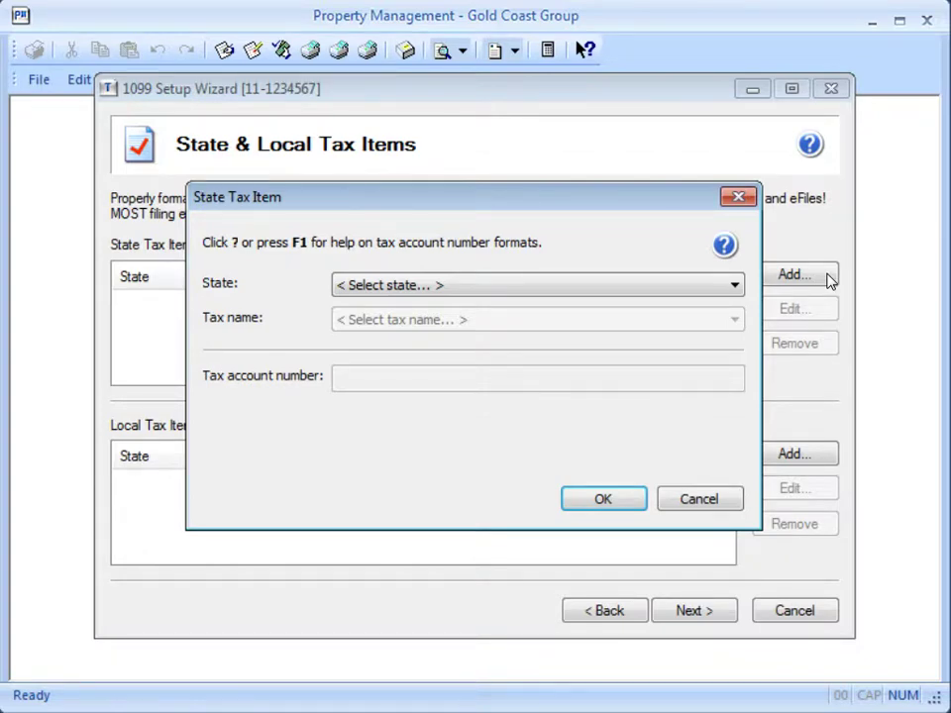
left_click(735, 286)
key("o")
key("r")
key("Return")
left_click(735, 321)
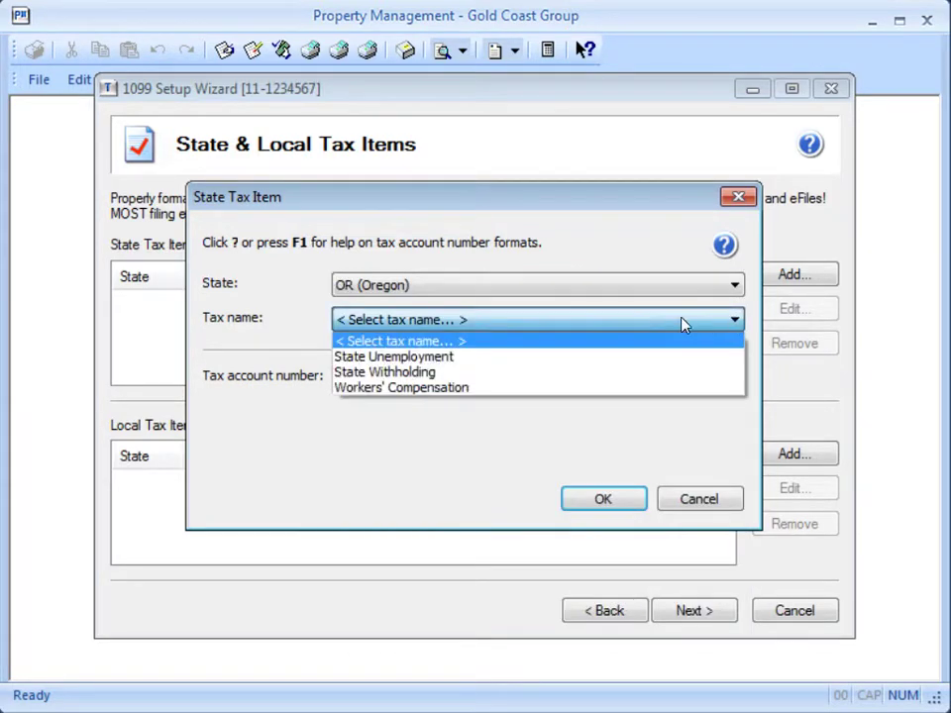
left_click(514, 372)
left_click(515, 379)
type("11233456")
left_click(602, 500)
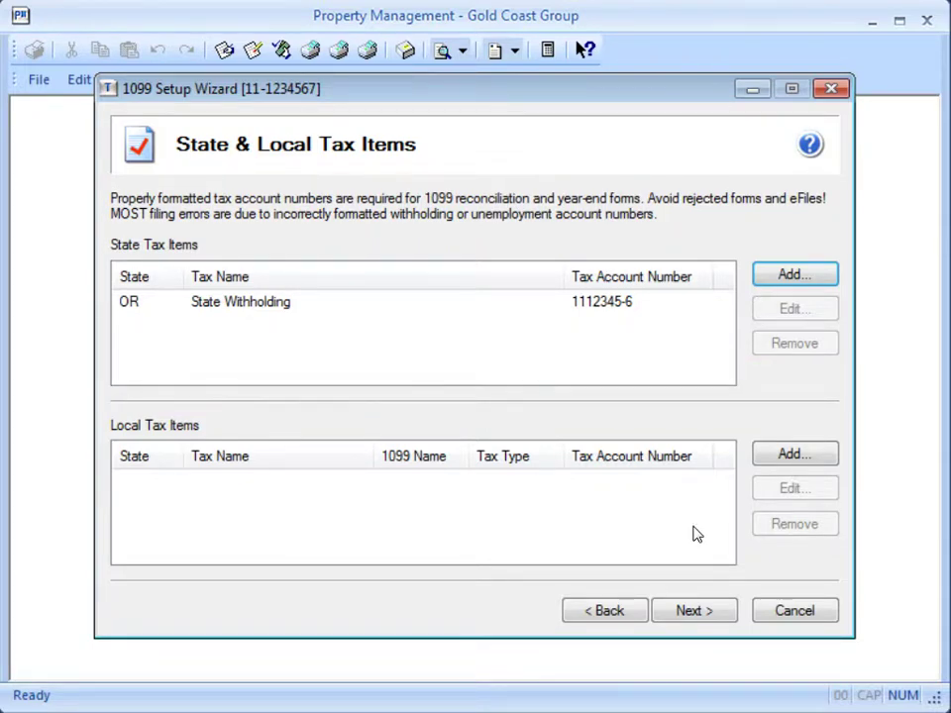
Step: On Data Verification, answer Yes to electronic-only recipients and Yes to final return
left_click(693, 610)
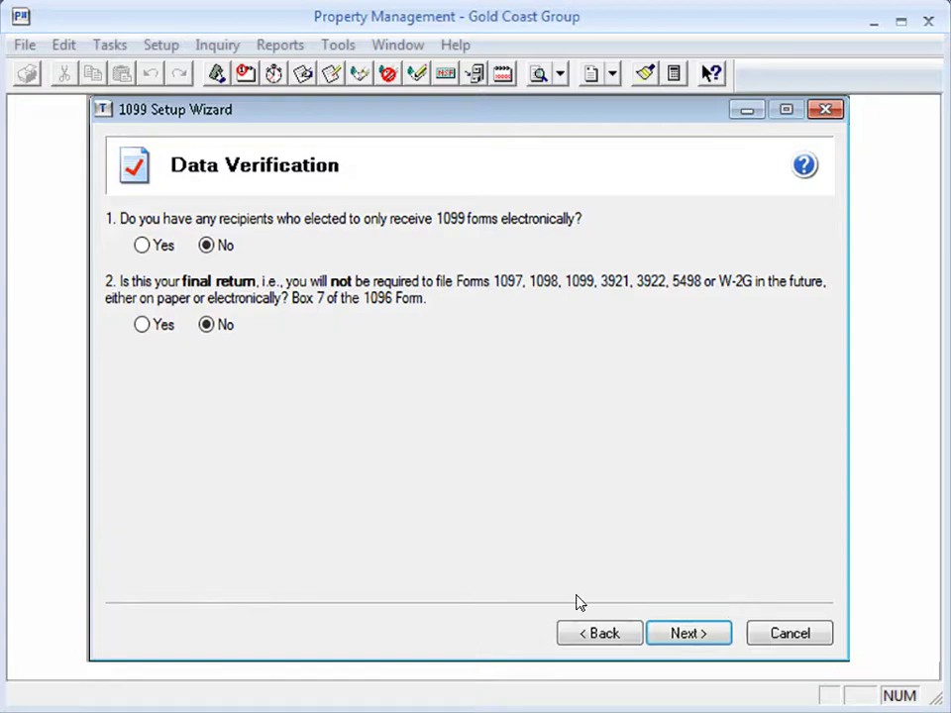
left_click(142, 246)
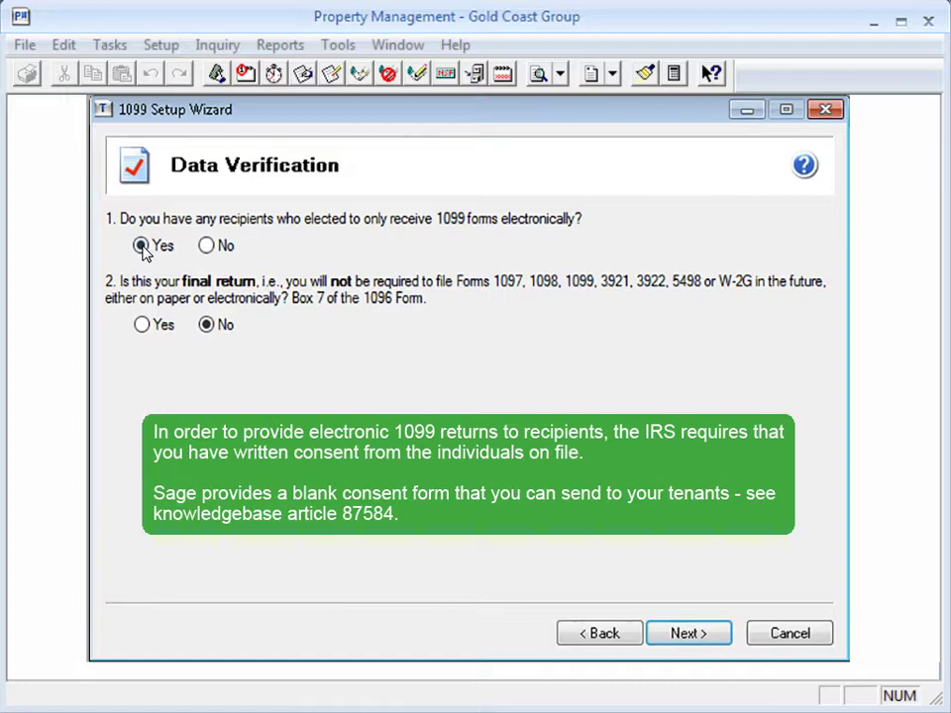
left_click(141, 324)
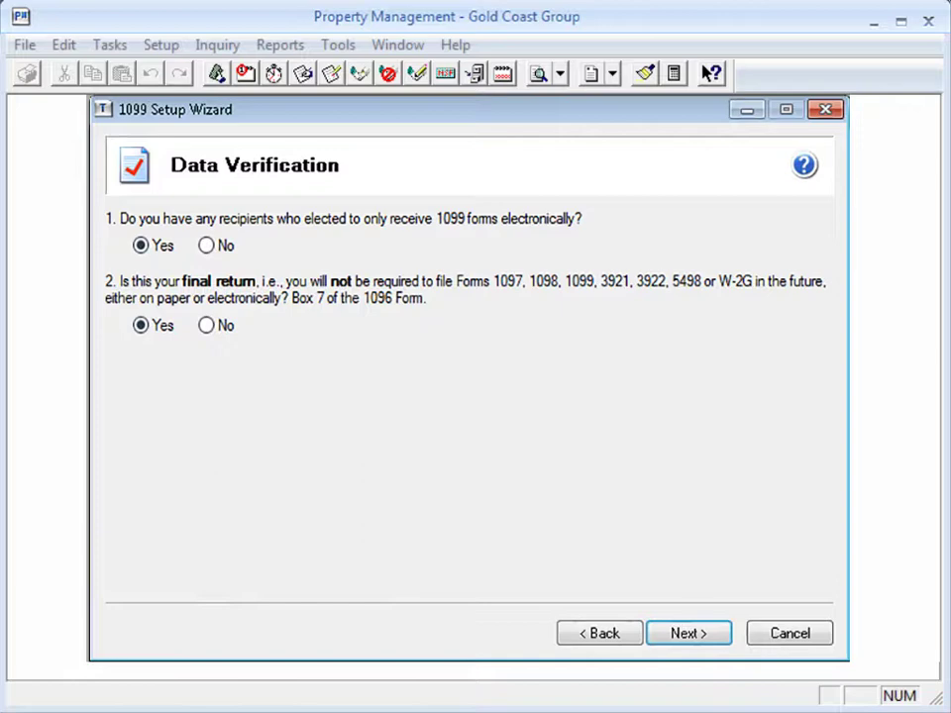
left_click(700, 633)
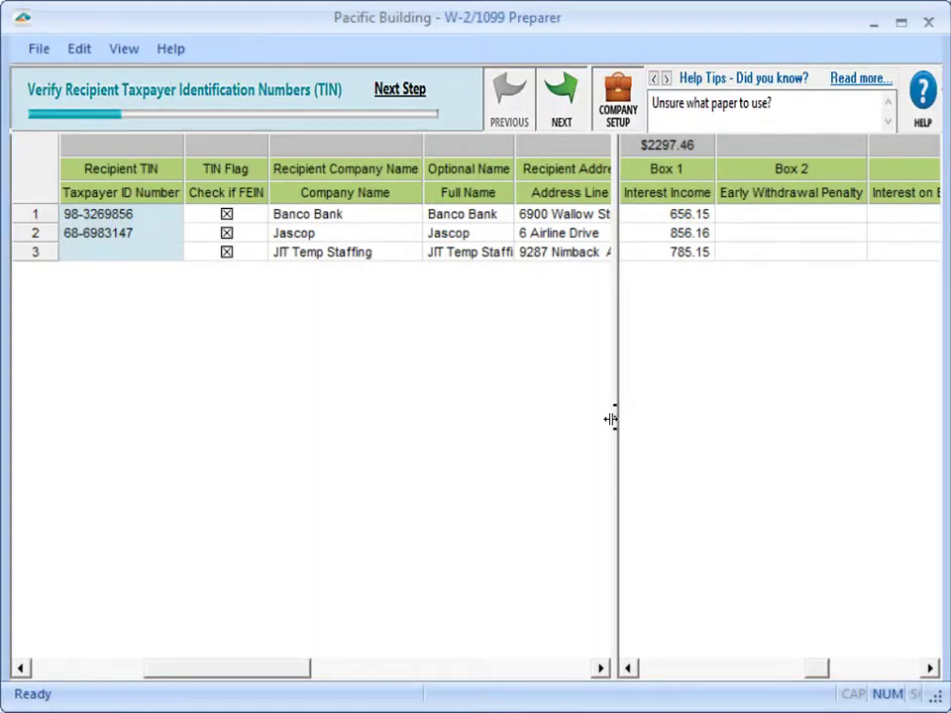
Step: Drag the pane splitter right to reveal recipient address and city columns
left_click_drag(611, 418, 870, 427)
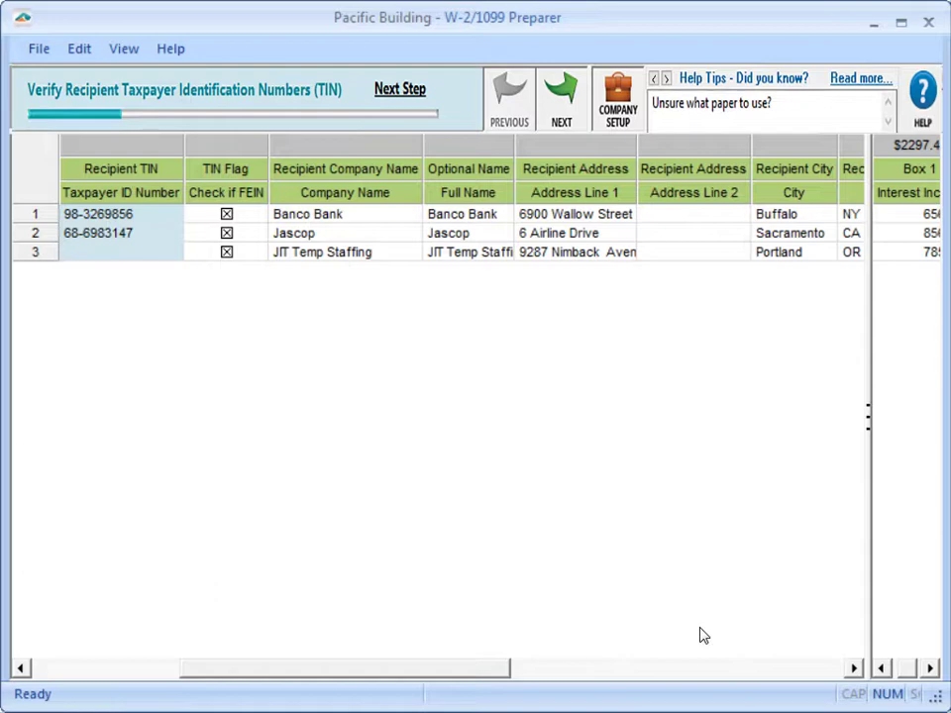
Step: After the invalid-TIN error, go back and type JIT Temp Staffing's taxpayer ID number
left_click(580, 116)
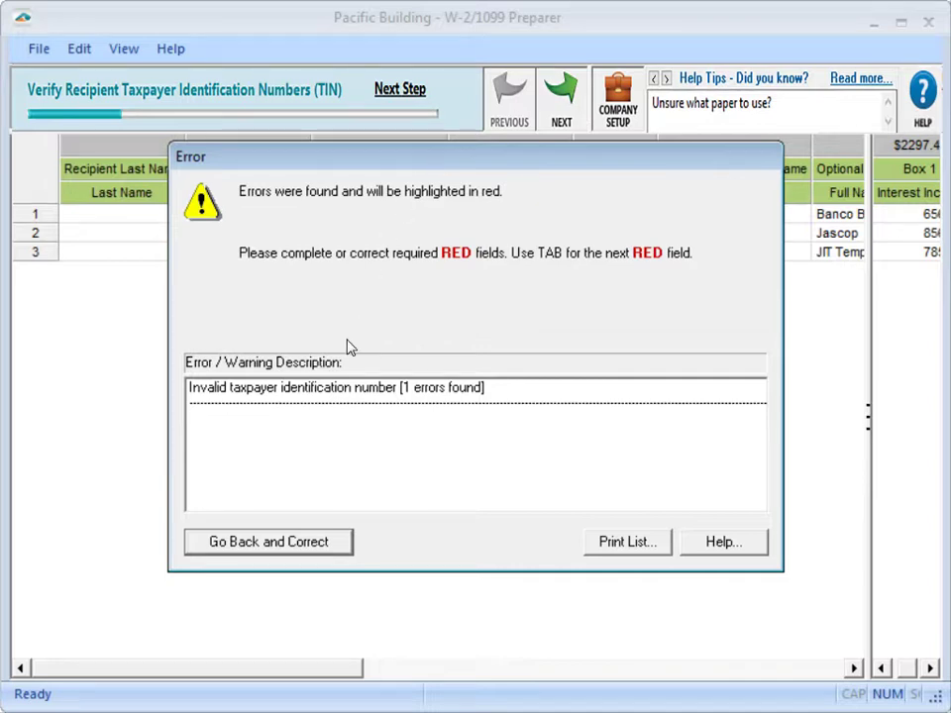
left_click(332, 545)
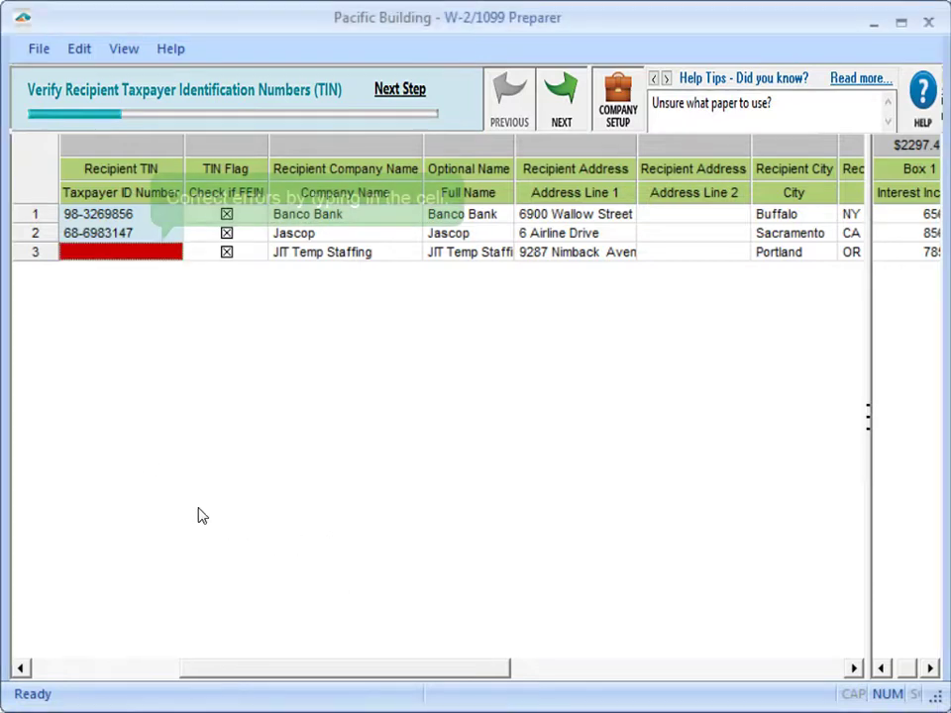
left_click(95, 252)
type("11-1234567")
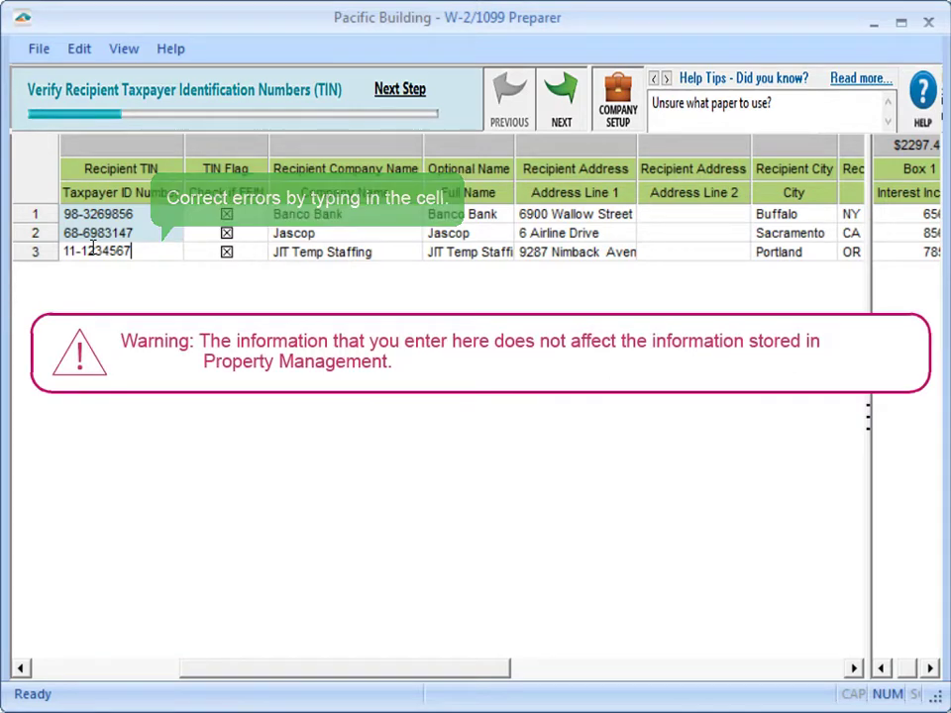
Step: At the FEIN check step, change Banco Bank's Address Line 1 to 'PO Box123'
left_click(556, 111)
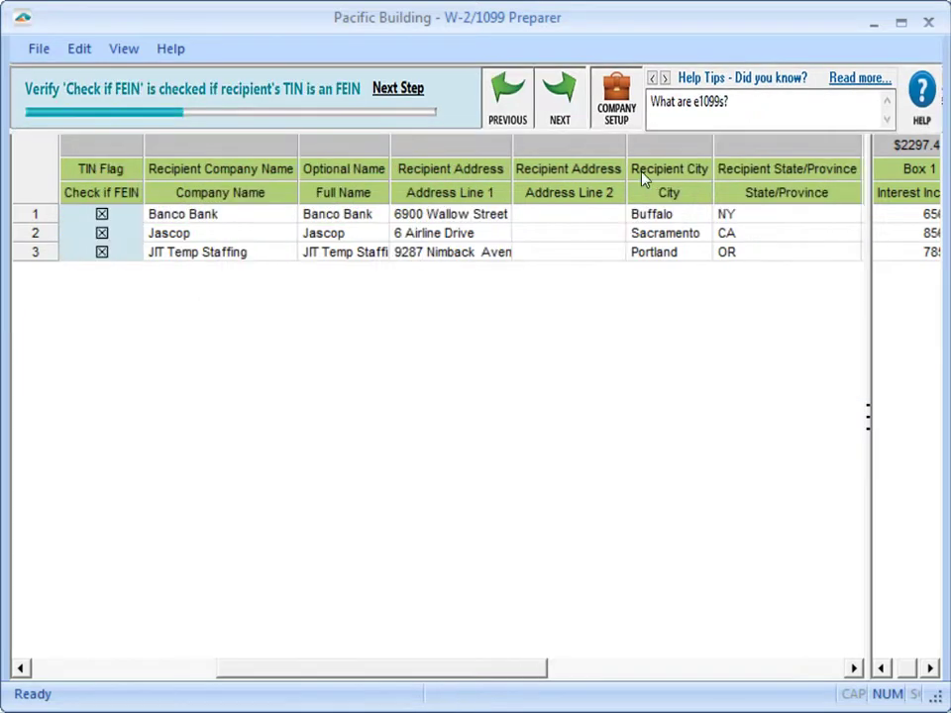
left_click(397, 216)
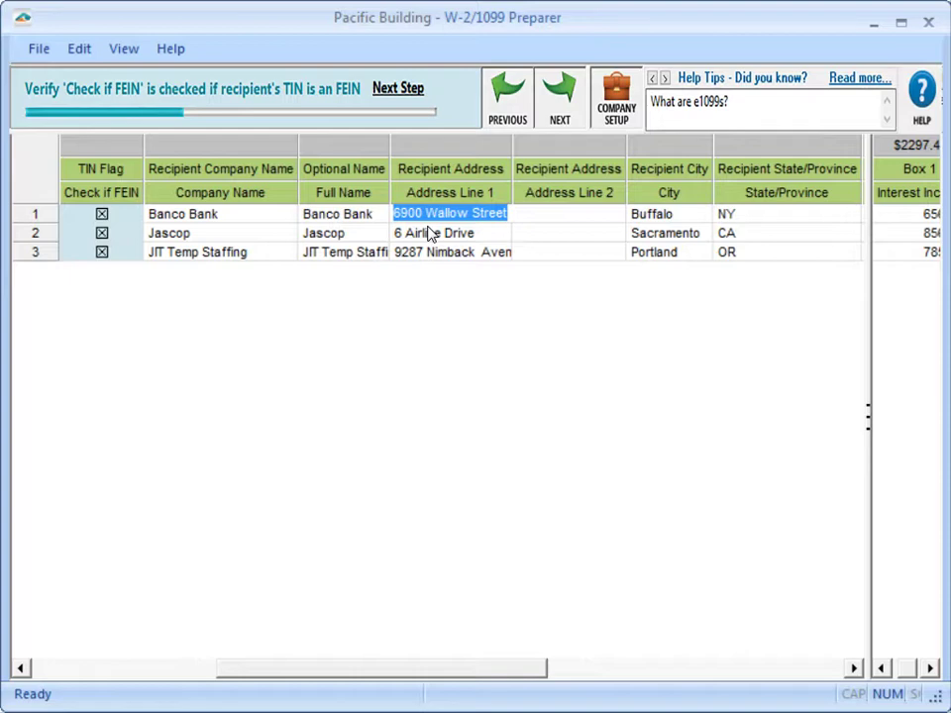
type("PO Box123")
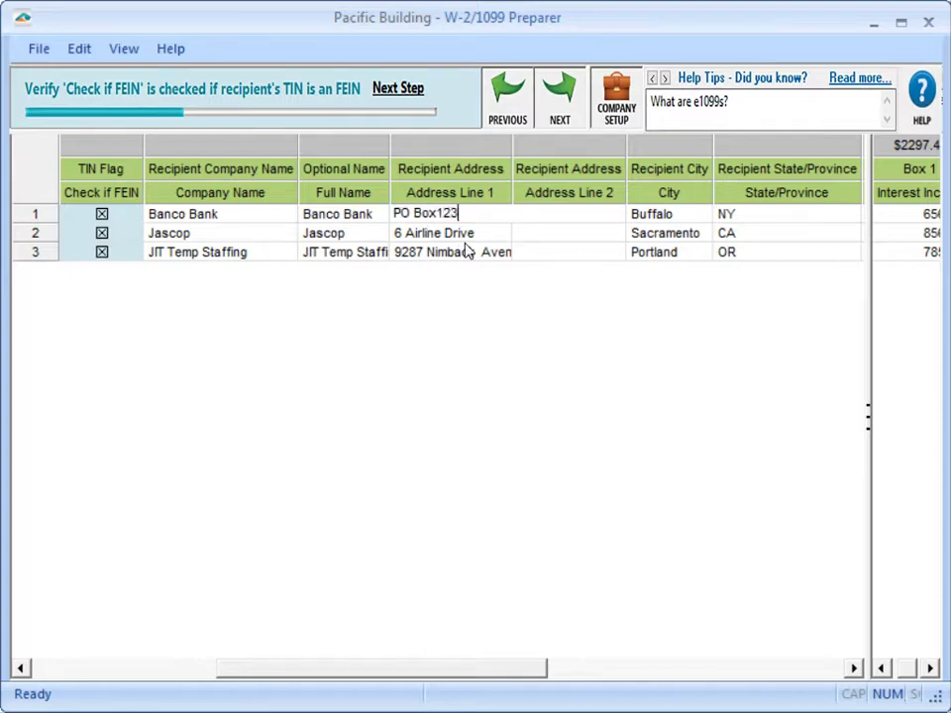
left_click(498, 386)
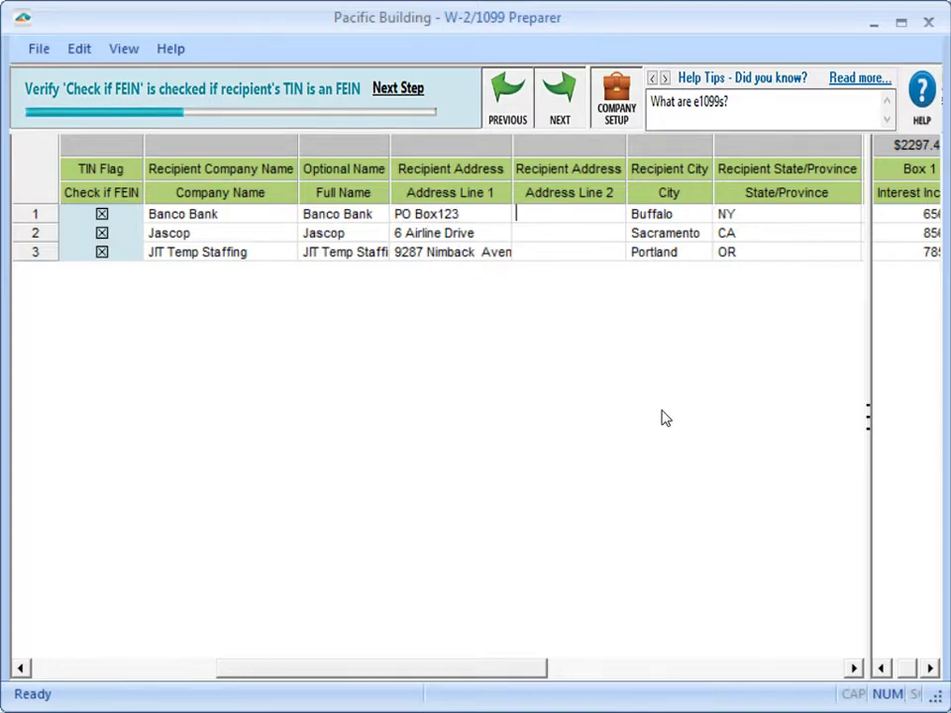
left_click(796, 669)
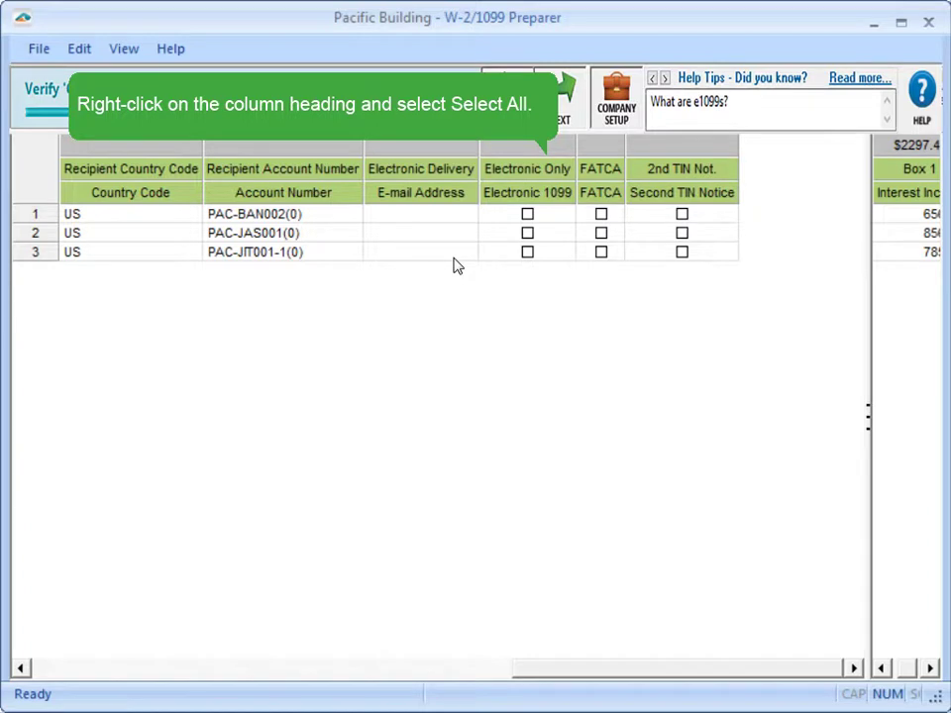
right_click(439, 198)
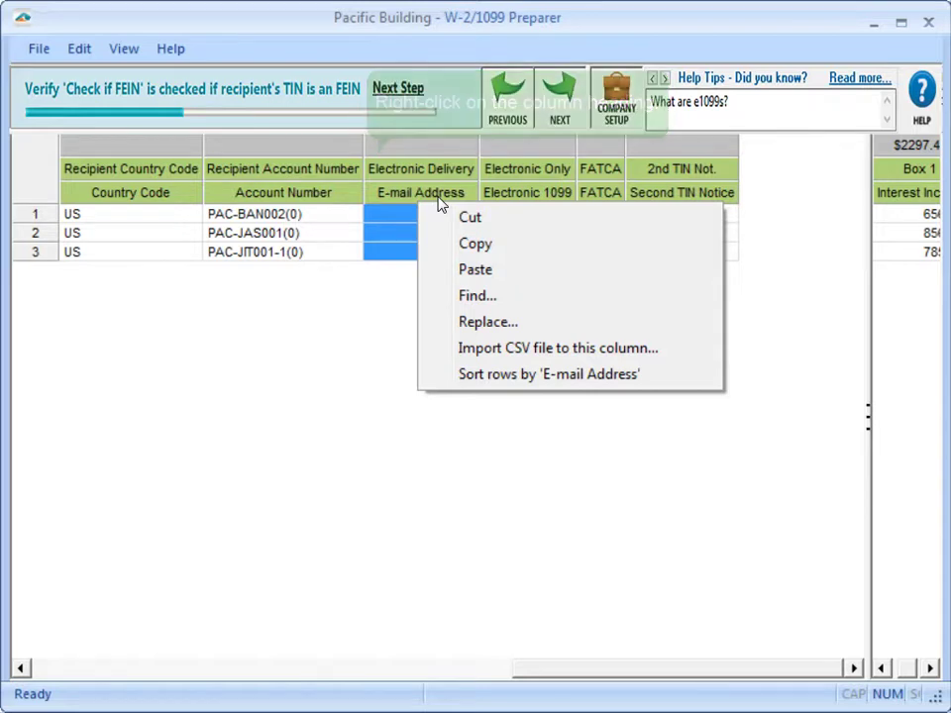
key("Escape")
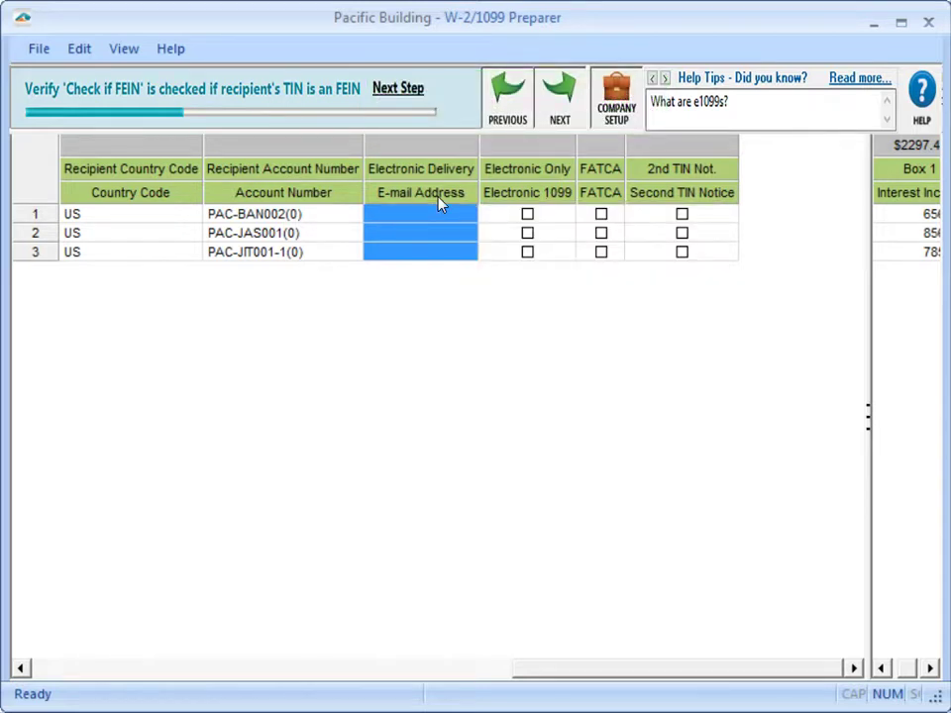
Step: Advance through name/address and income box checks, narrowing the left pane, to Verify Filing State
left_click(561, 99)
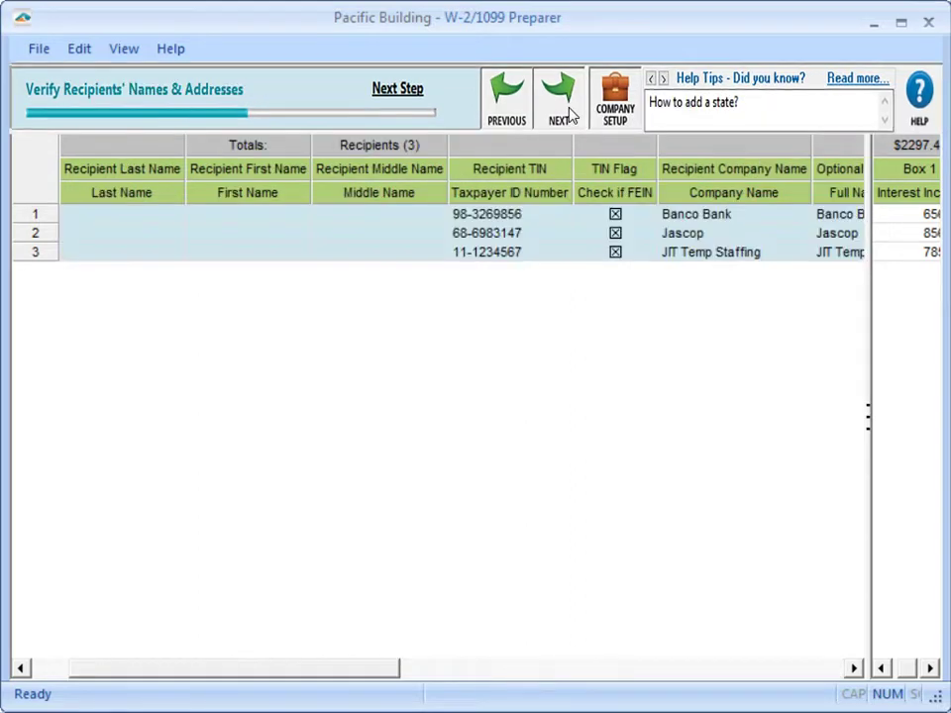
left_click(570, 116)
left_click_drag(864, 420, 216, 391)
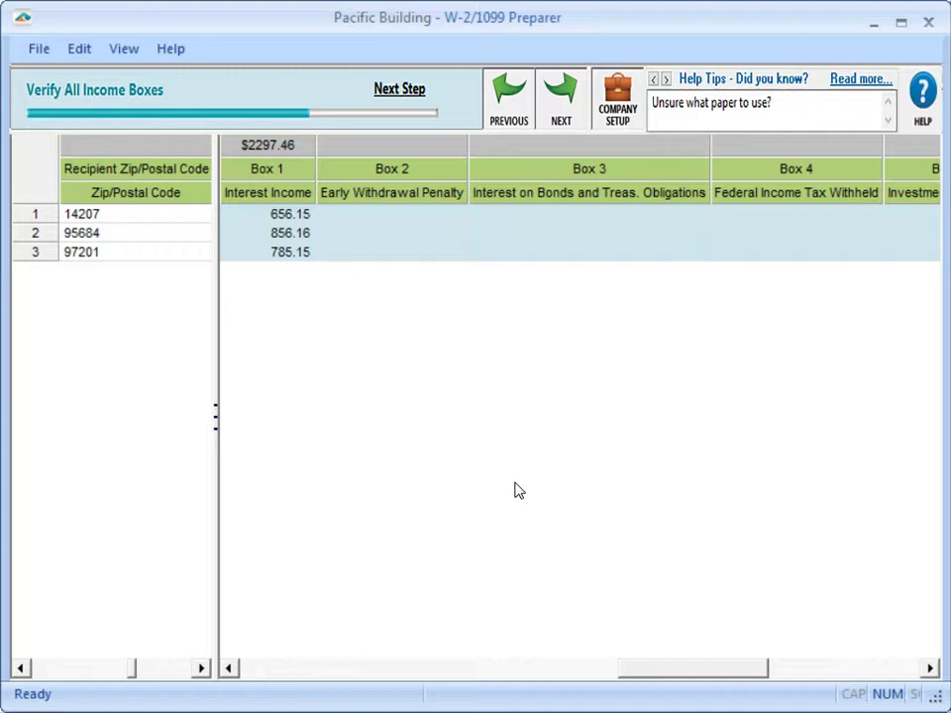
left_click(578, 113)
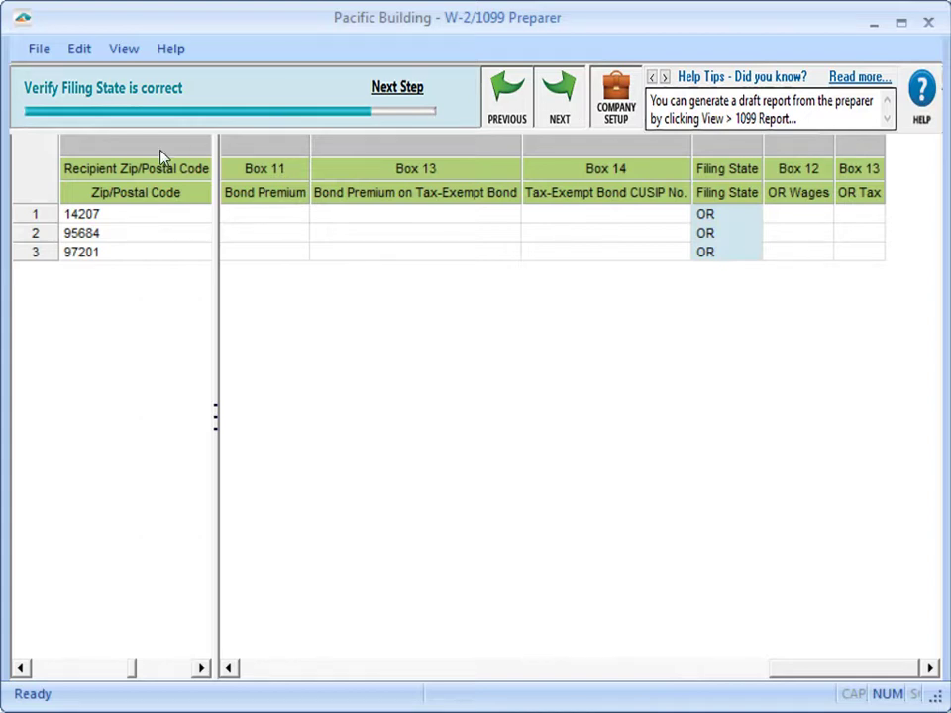
Step: Look over the grid's row actions and the Edit menu without choosing anything
right_click(46, 269)
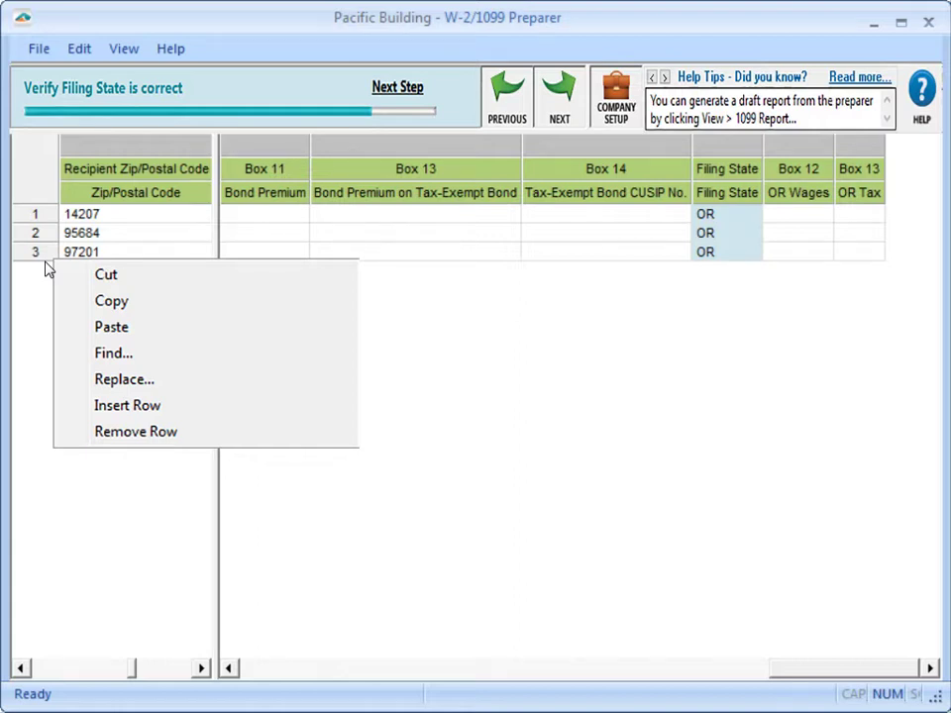
key("Escape")
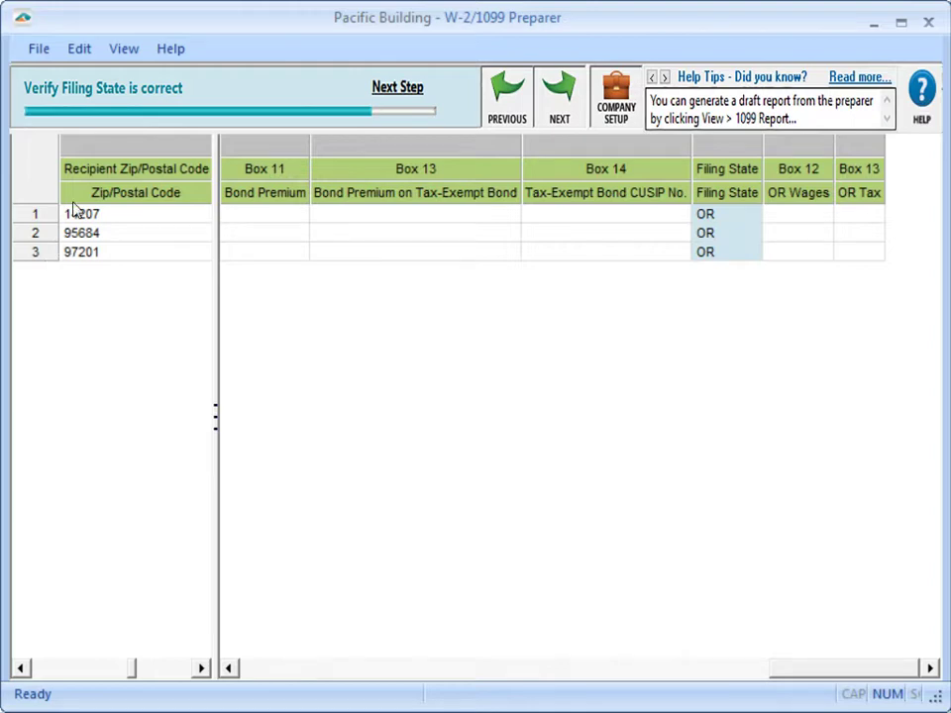
left_click(78, 48)
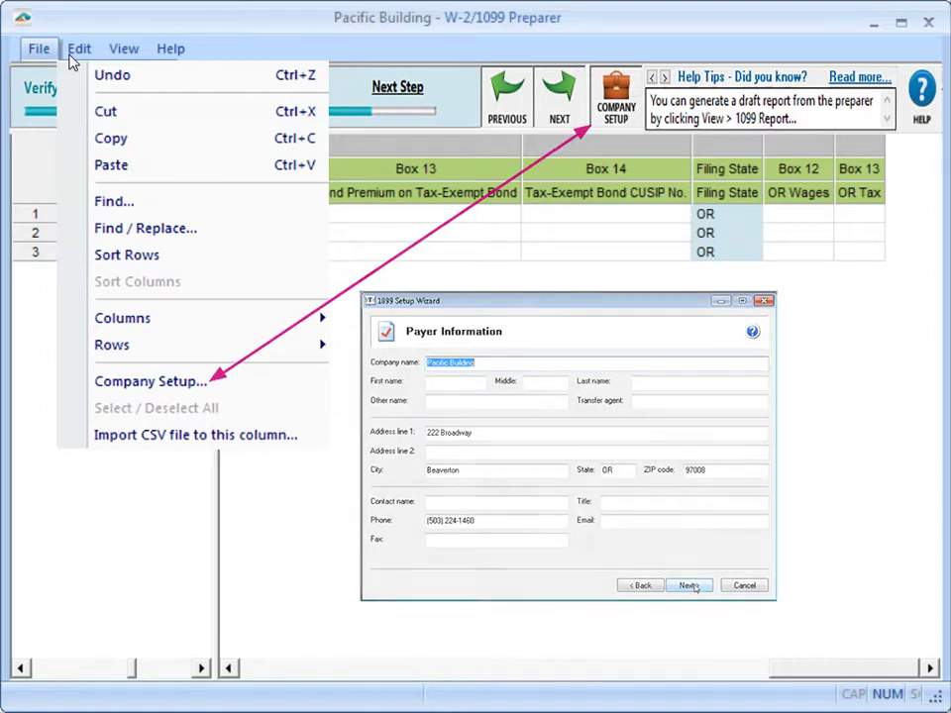
key("Escape")
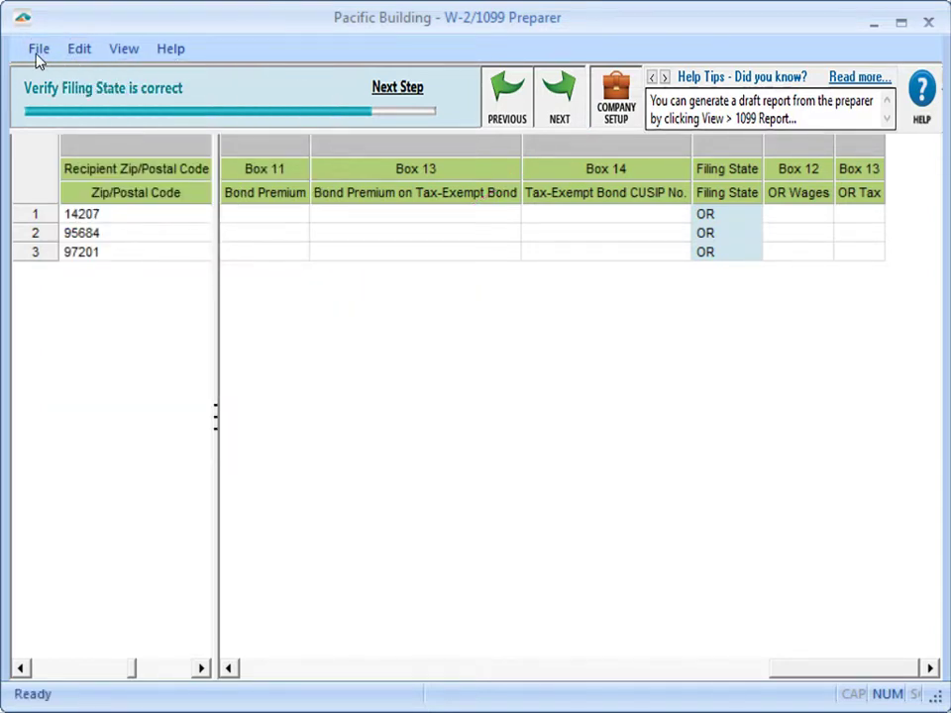
Step: Save the 1099-INT data with File > Save and advance to state income verification
left_click(37, 56)
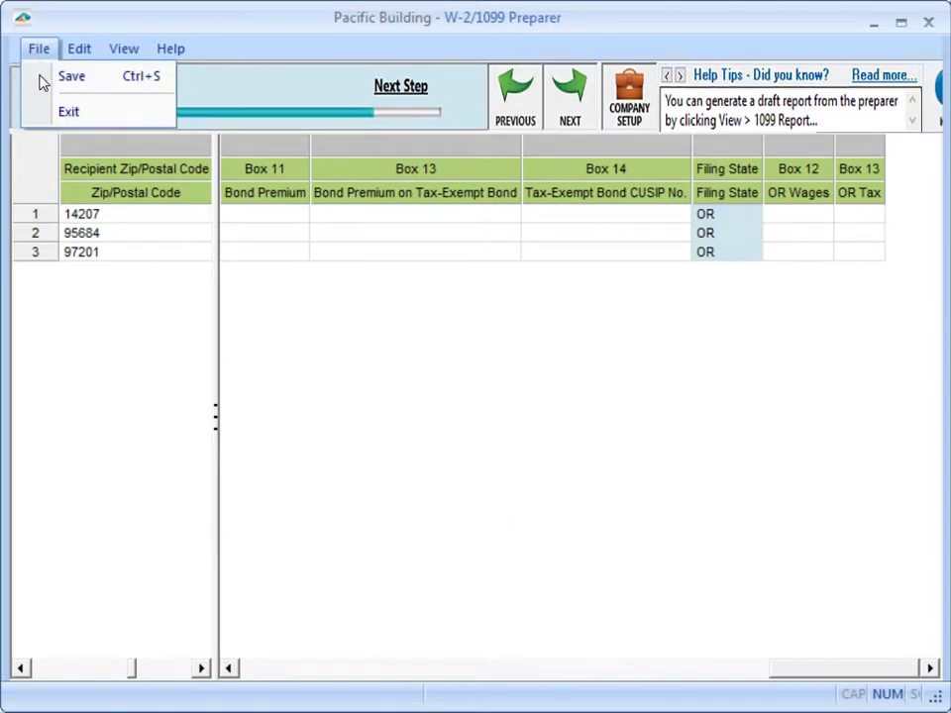
left_click(71, 77)
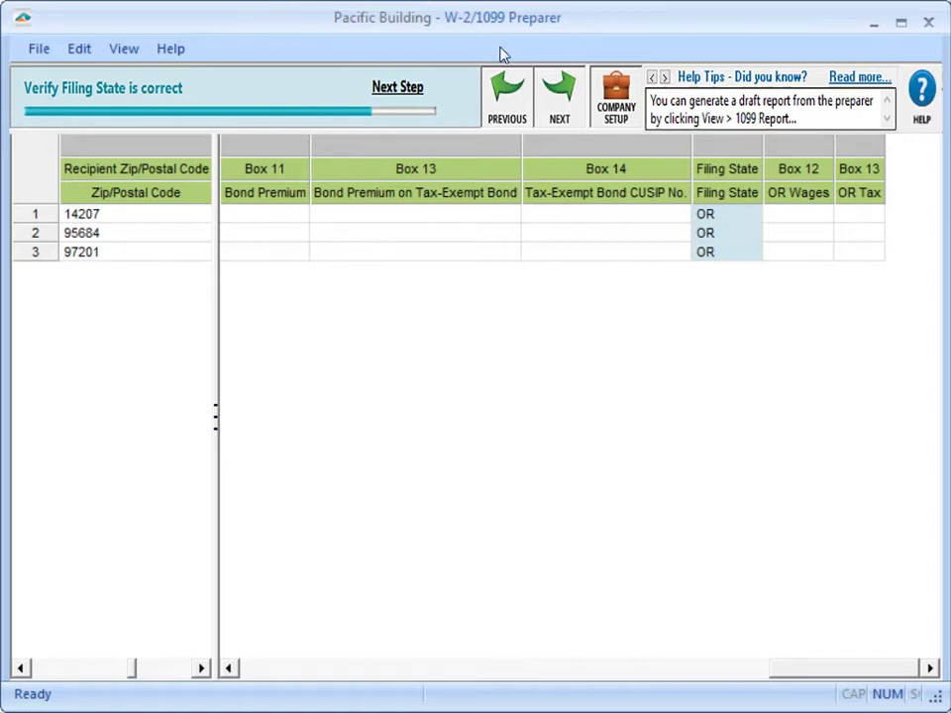
left_click(570, 111)
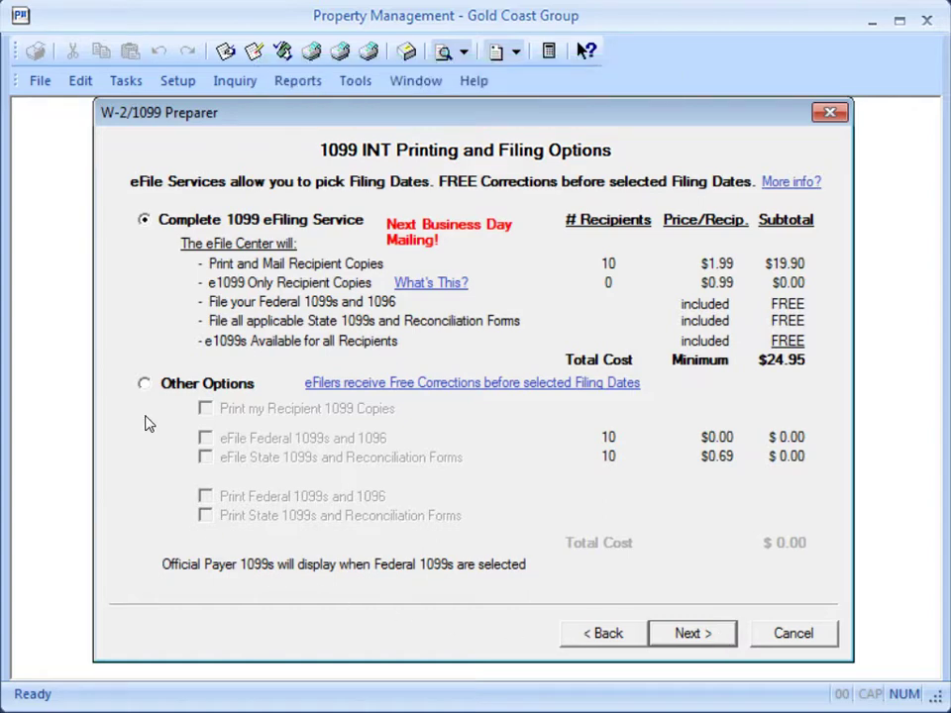
Step: Choose Other Options: print recipient copies, eFile federal and state, print federal and state forms
left_click(144, 385)
left_click(205, 440)
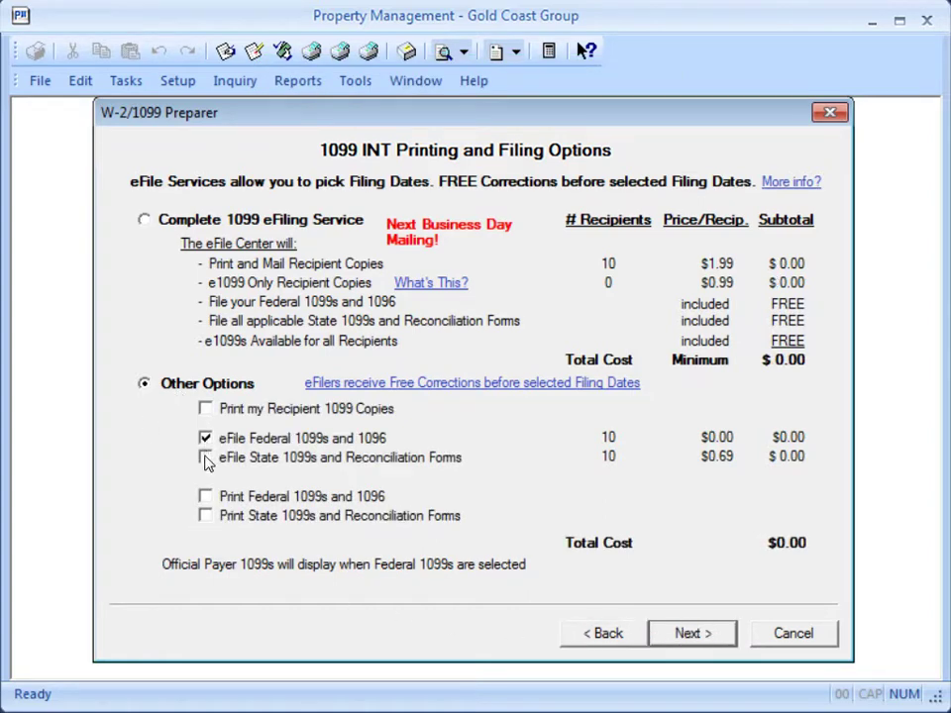
left_click(205, 459)
left_click(206, 410)
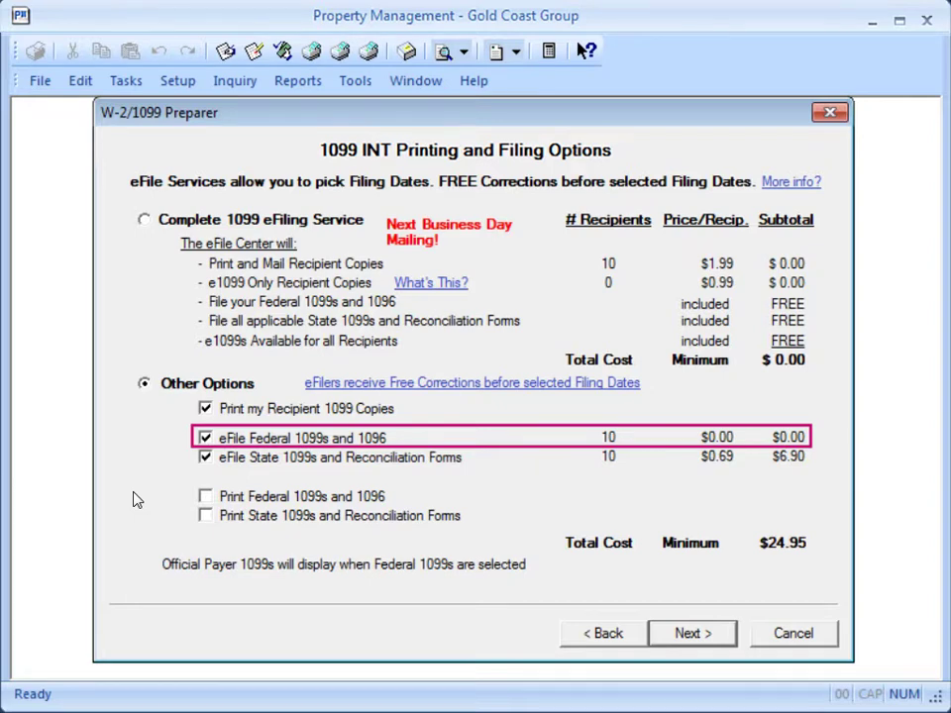
left_click(204, 495)
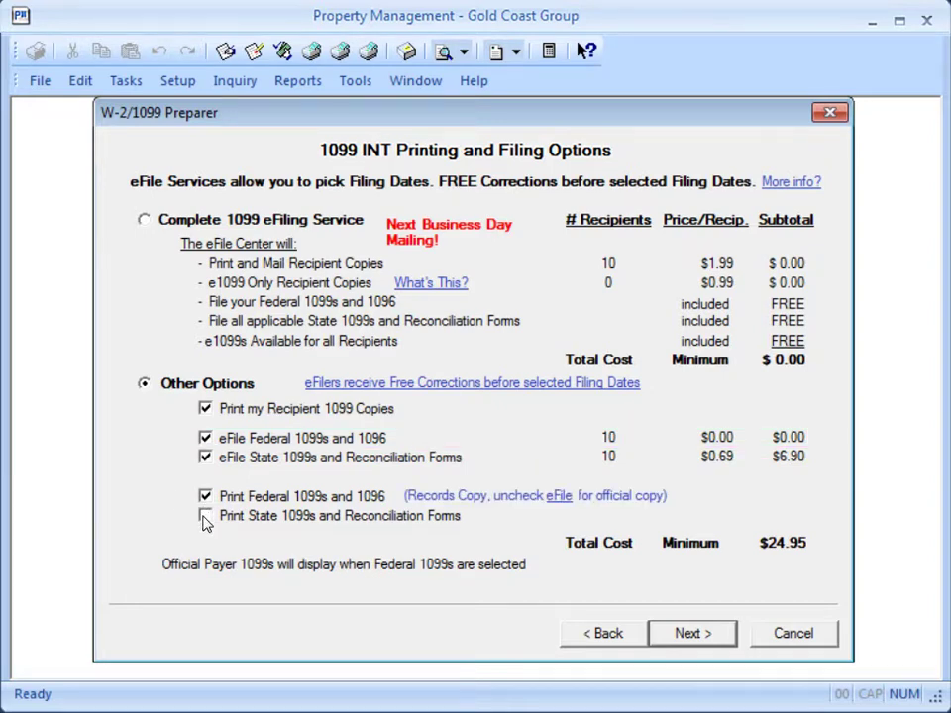
left_click(205, 516)
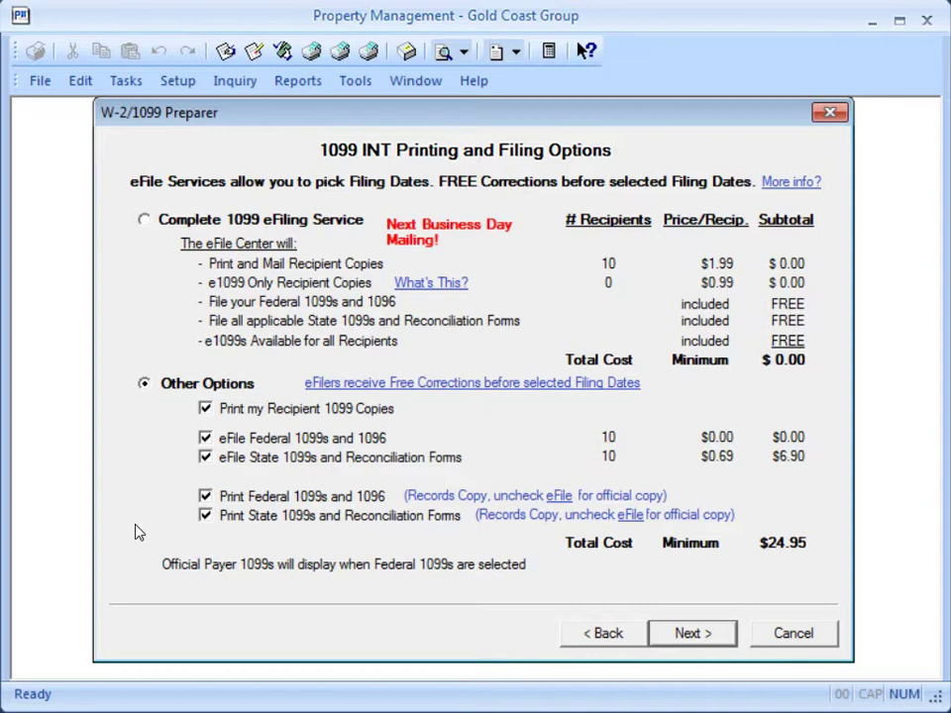
left_click(205, 457)
left_click(205, 437)
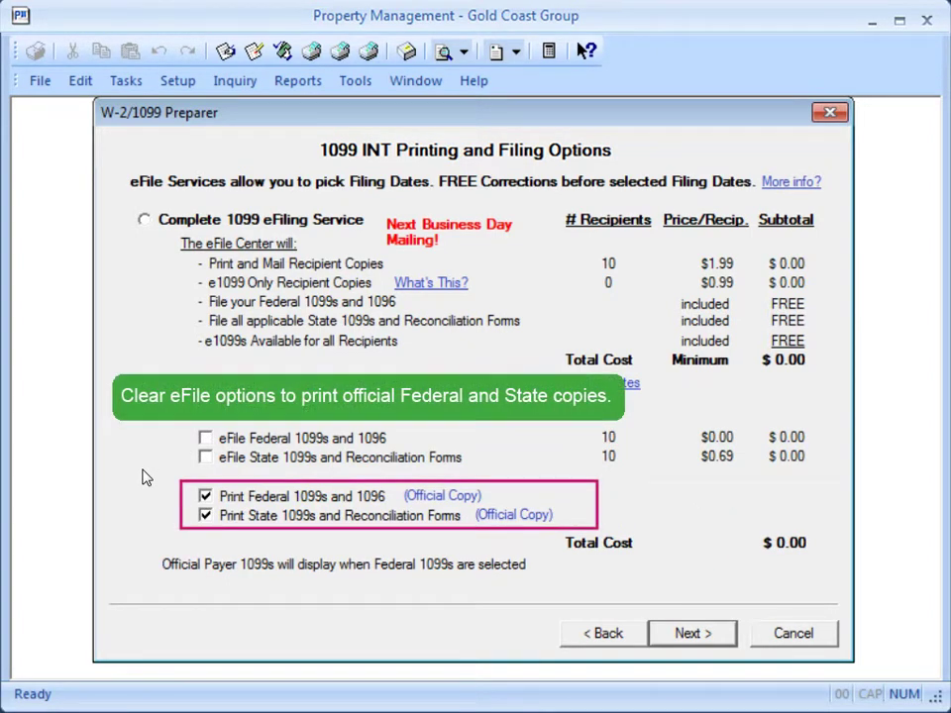
left_click(205, 459)
left_click(205, 438)
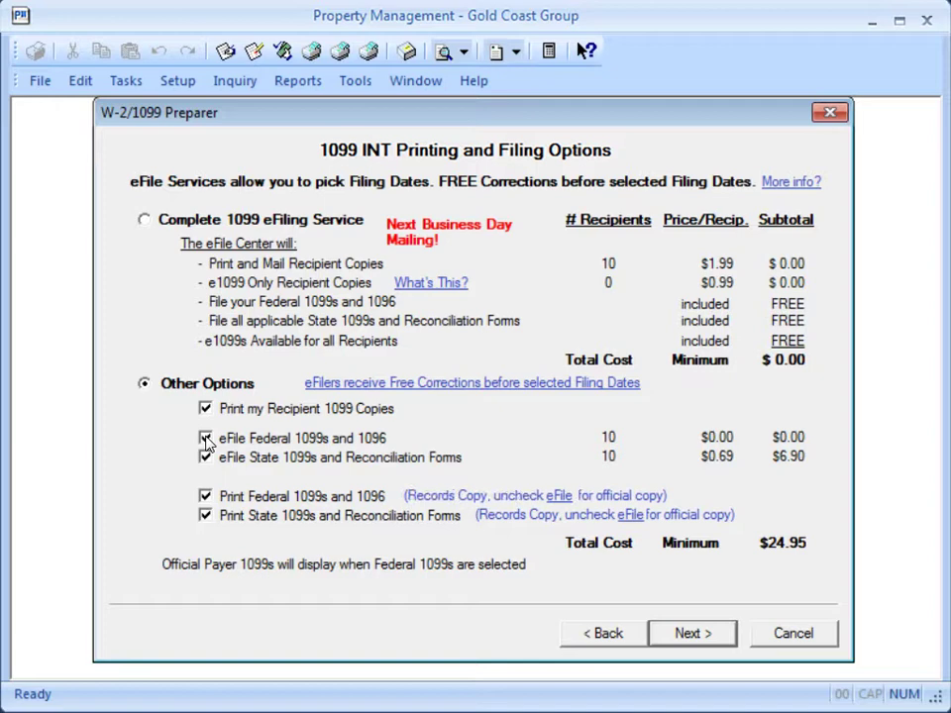
Step: Continue past the Review Data page to generate the 1099-INT forms
left_click(724, 639)
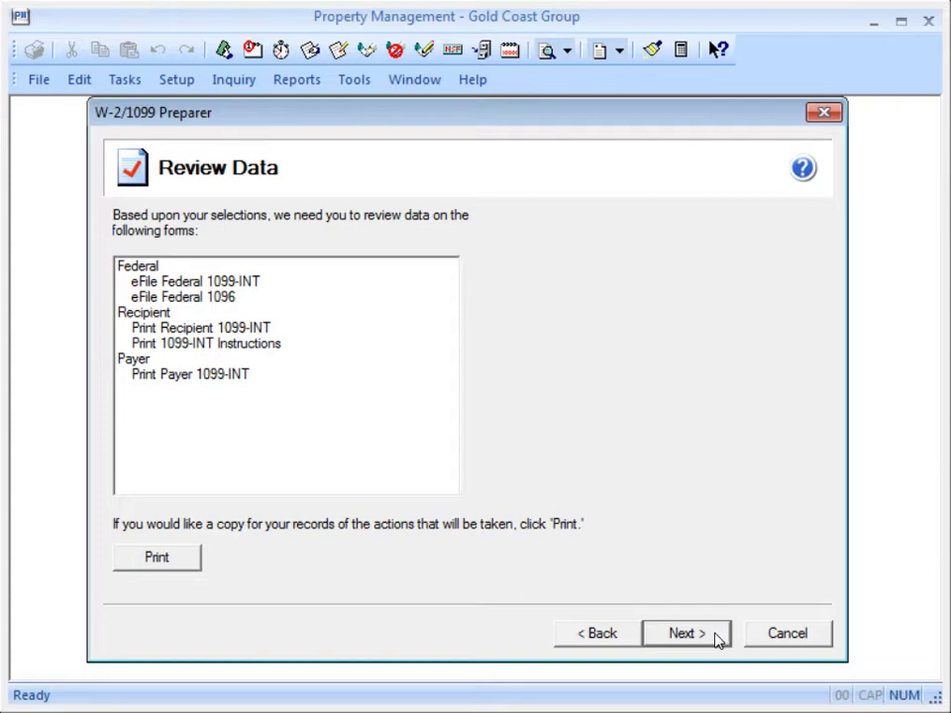
left_click(715, 638)
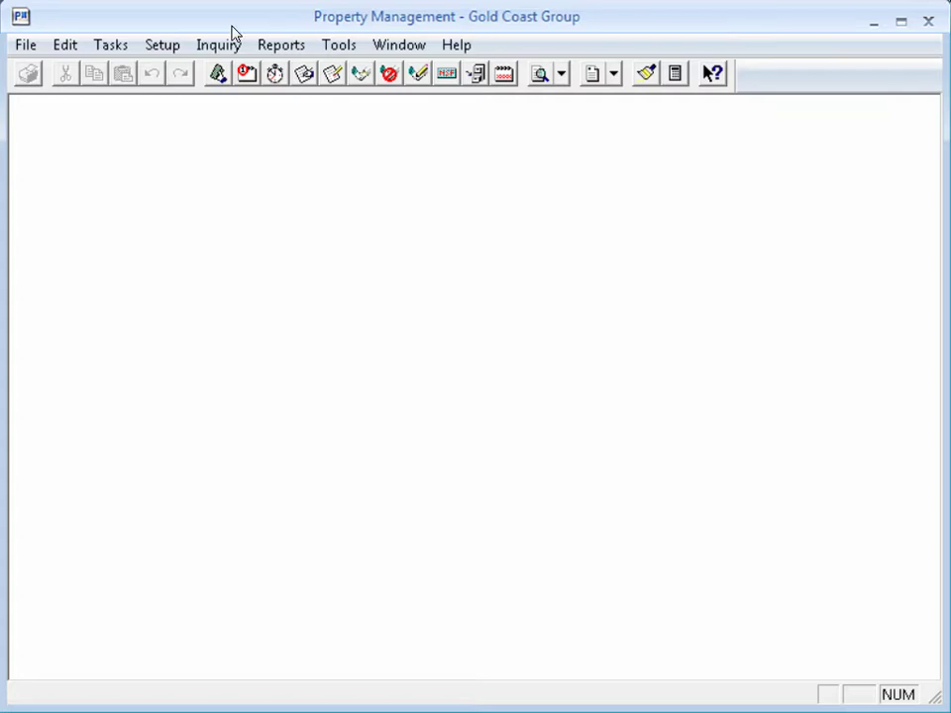
Step: Through Tasks > eFile Form 1099, open and select the saved 2019 1099-INT report
left_click(99, 46)
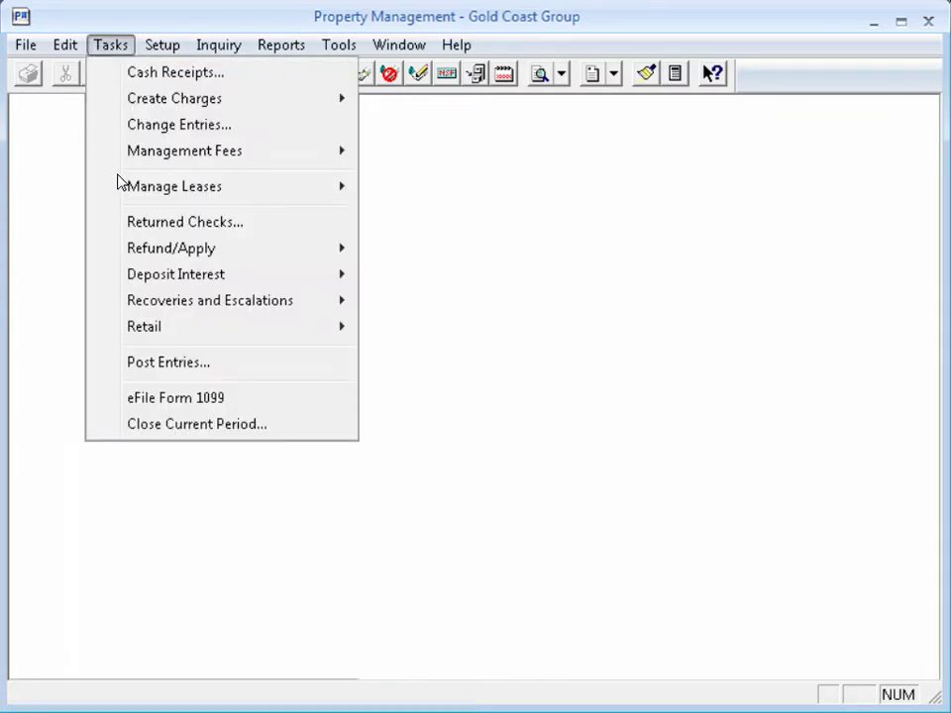
left_click(123, 401)
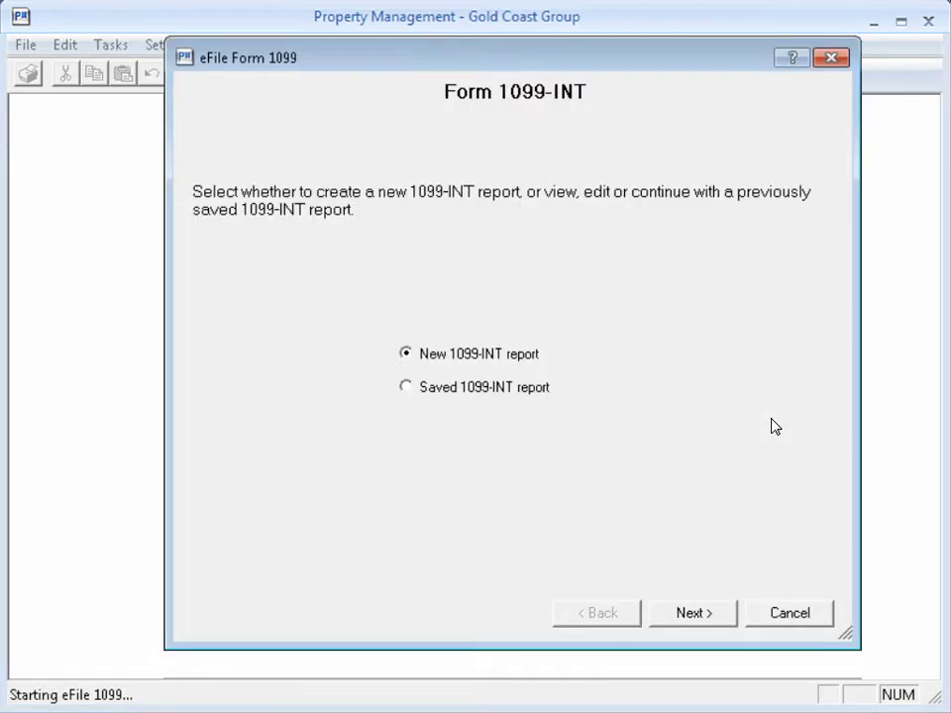
left_click(405, 387)
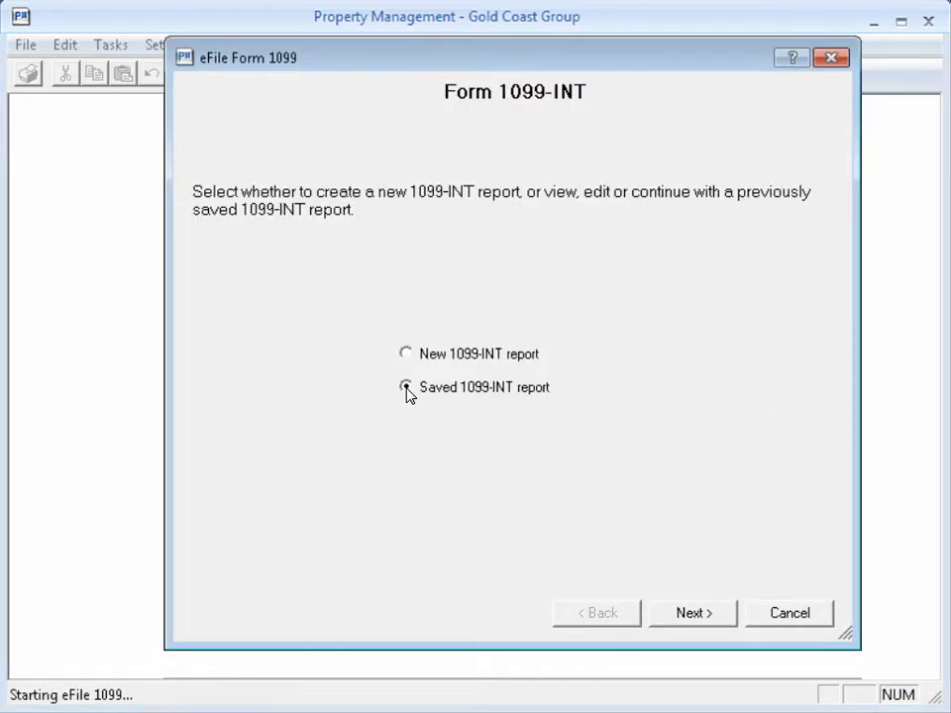
left_click(690, 613)
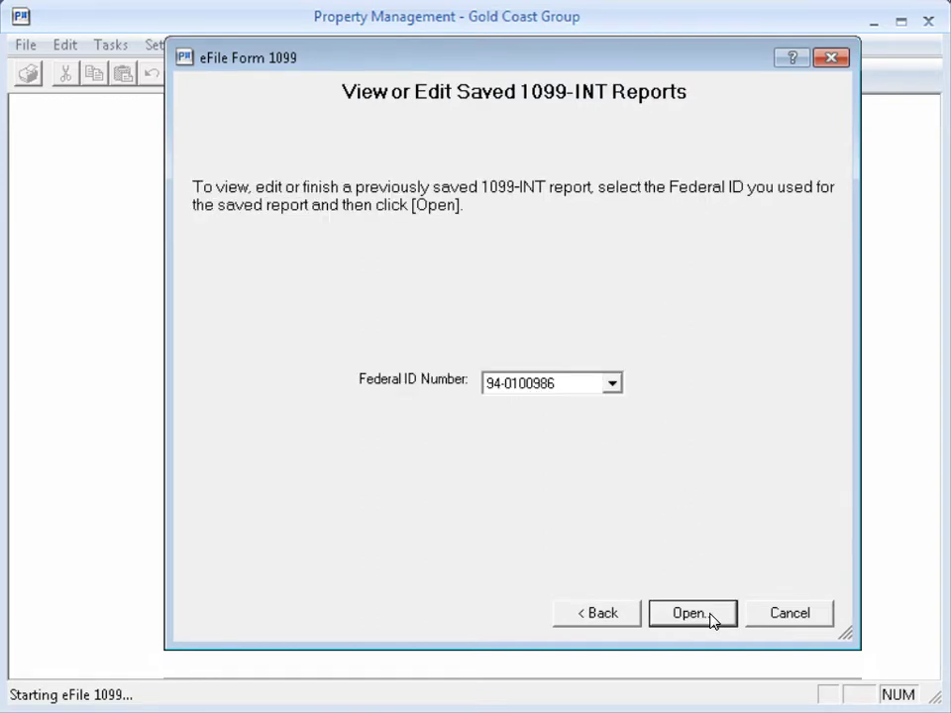
left_click(709, 616)
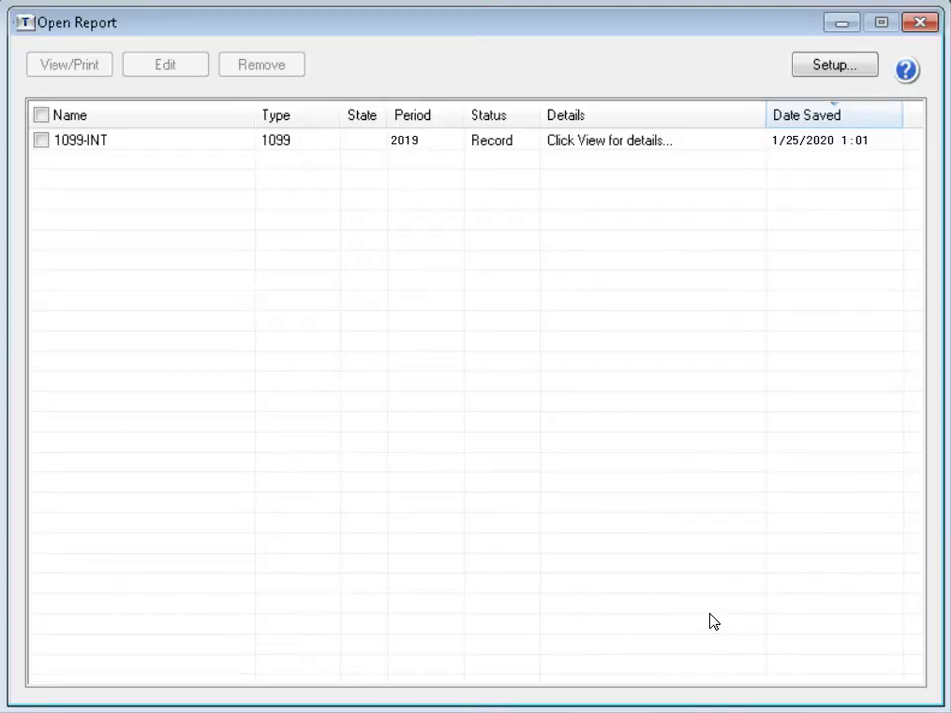
left_click(40, 141)
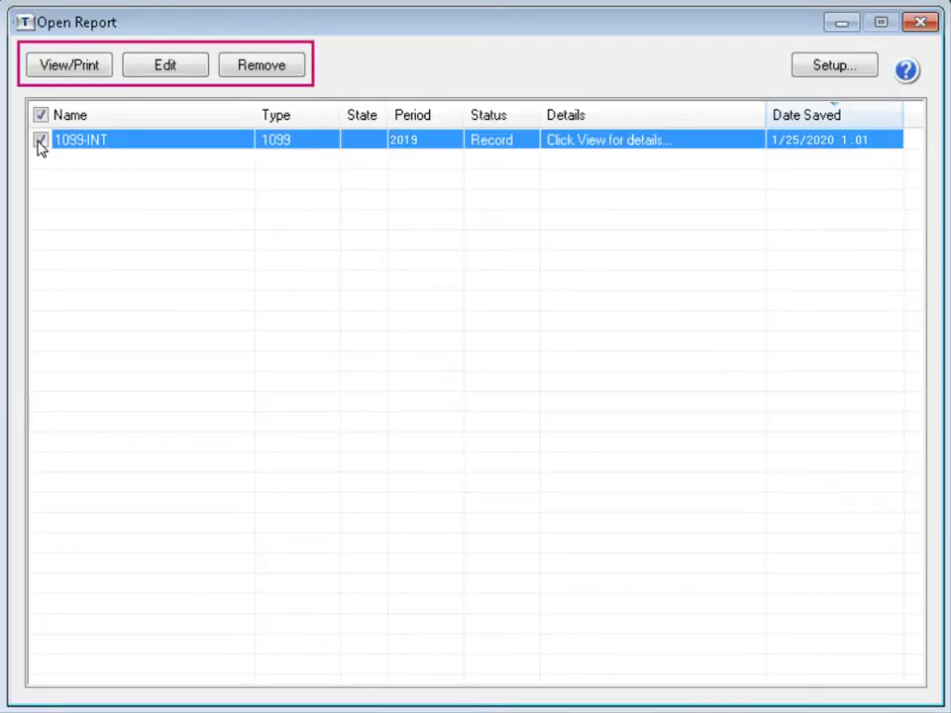